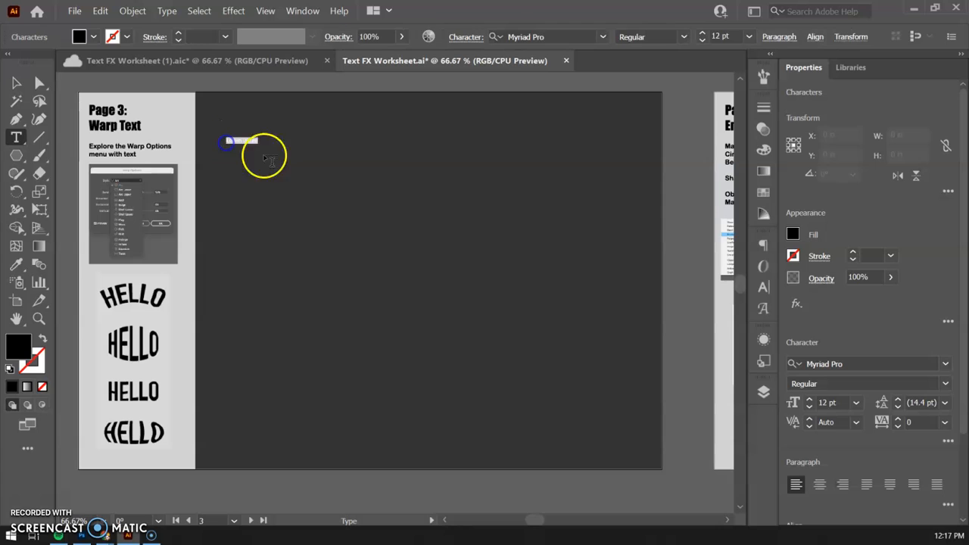
Replace the placeholder text on the Page 3 artboard with CANYON
{"action": "key", "text": "ctrl+equal"}
{"action": "key", "text": "ctrl+equal"}
{"action": "key", "text": "ctrl+equal"}
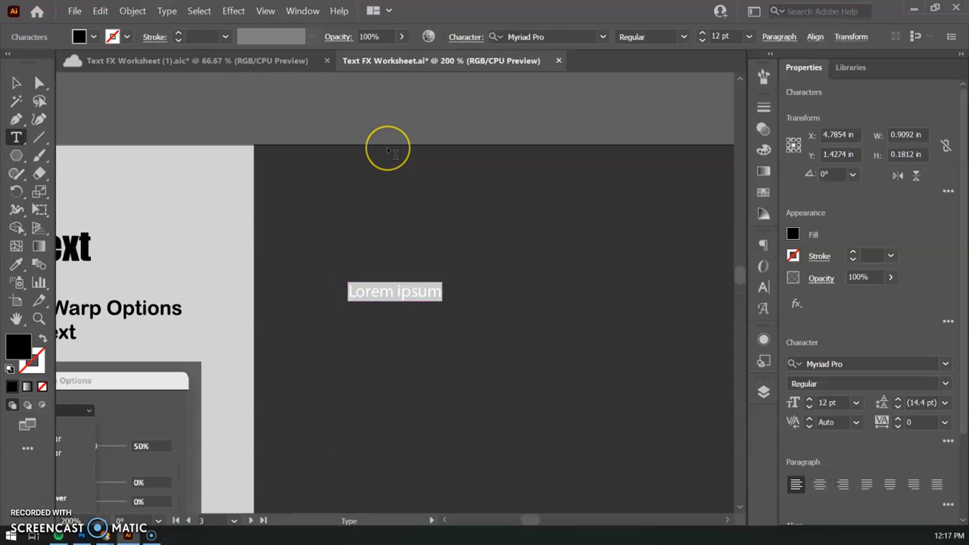
{"action": "type", "text": "CANYON"}
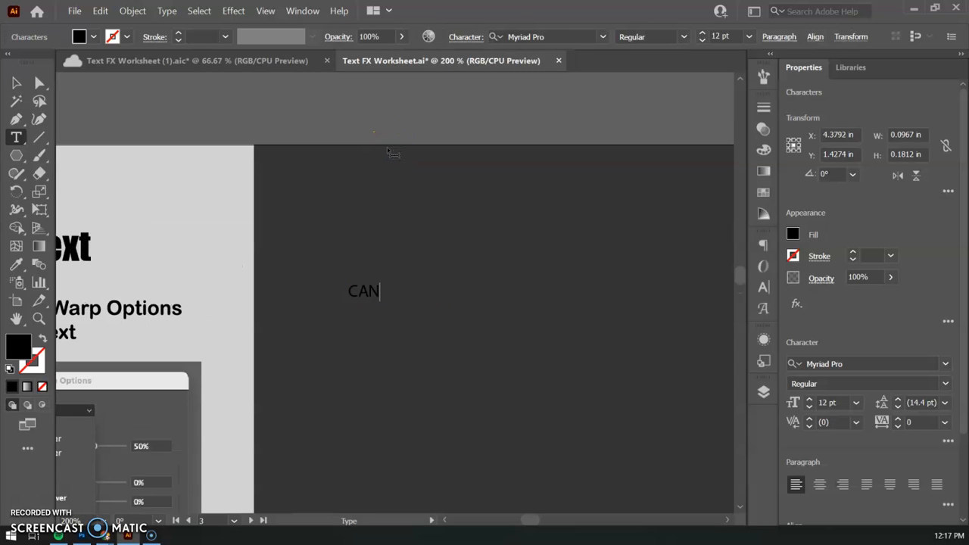
Give all of the CANYON text a light green fill and set its font size to 32 pt
{"action": "key", "text": "ctrl+a"}
{"action": "left_click", "coordinate": [93, 36]}
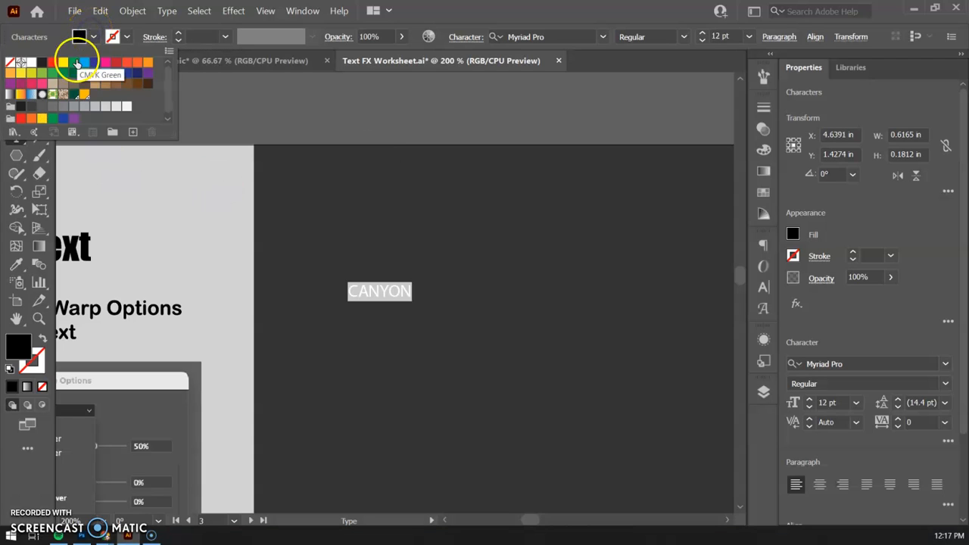
{"action": "left_click", "coordinate": [41, 74]}
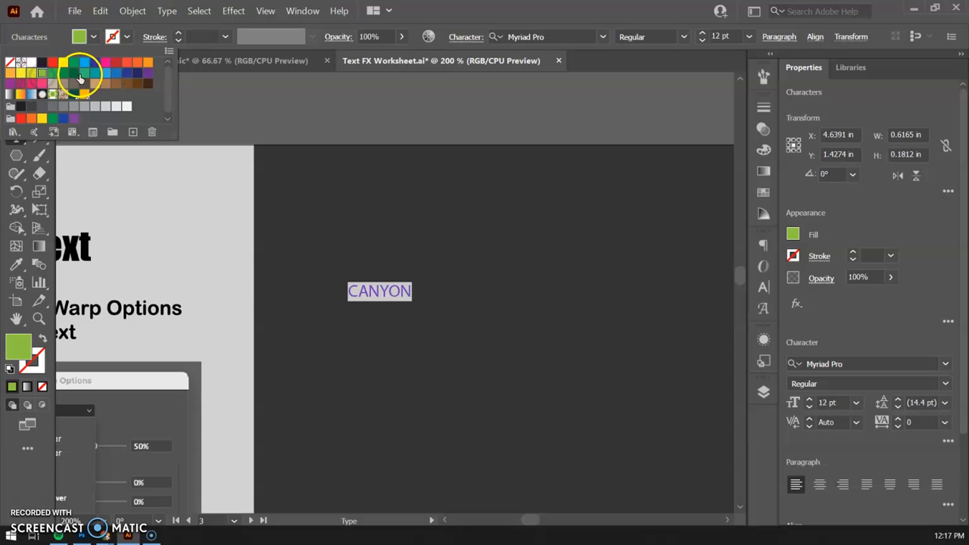
{"action": "left_click", "coordinate": [886, 227]}
{"action": "left_click", "coordinate": [808, 403]}
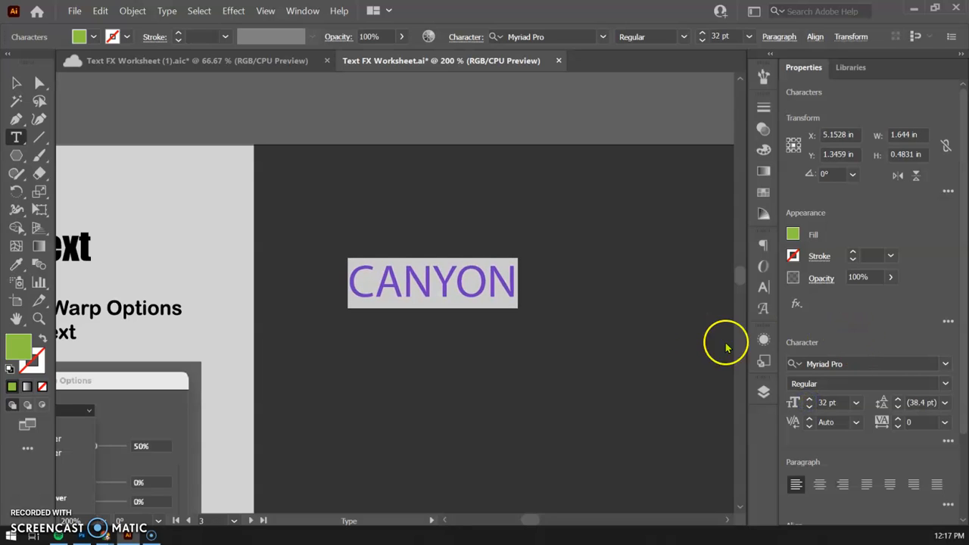
Filter the font list to heavy-weight sans serif fonts and set CANYON in Fira Sans Bold
{"action": "left_click", "coordinate": [946, 364]}
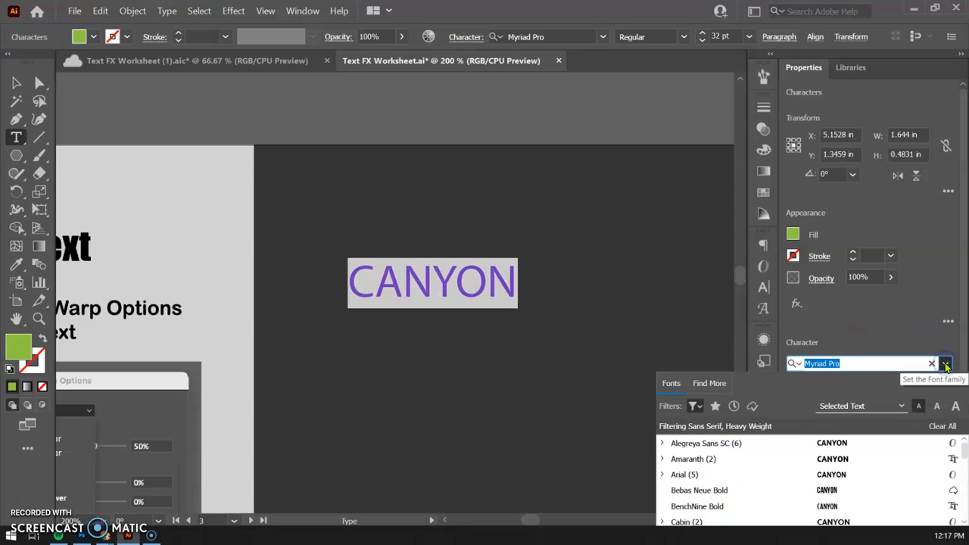
{"action": "left_click", "coordinate": [945, 364]}
{"action": "left_click", "coordinate": [763, 286]}
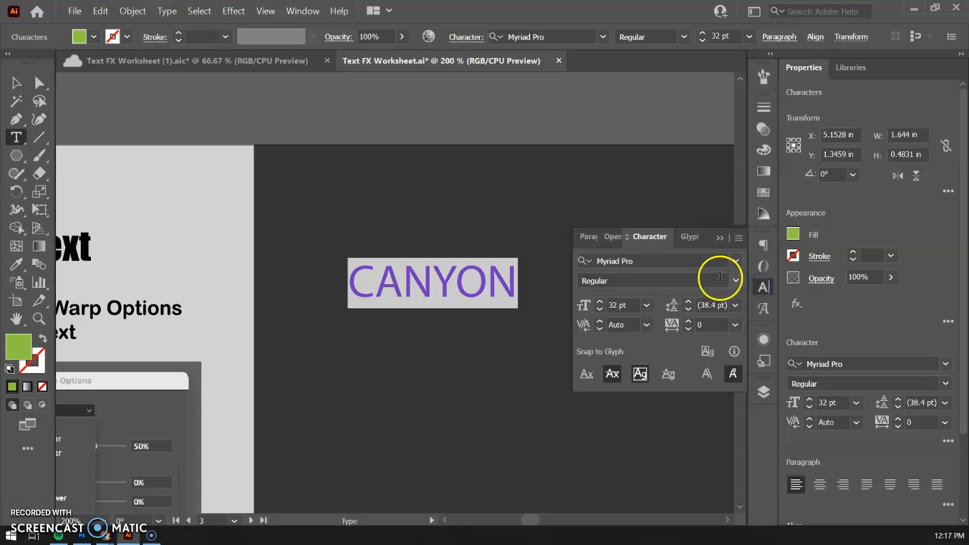
{"action": "left_click", "coordinate": [735, 260]}
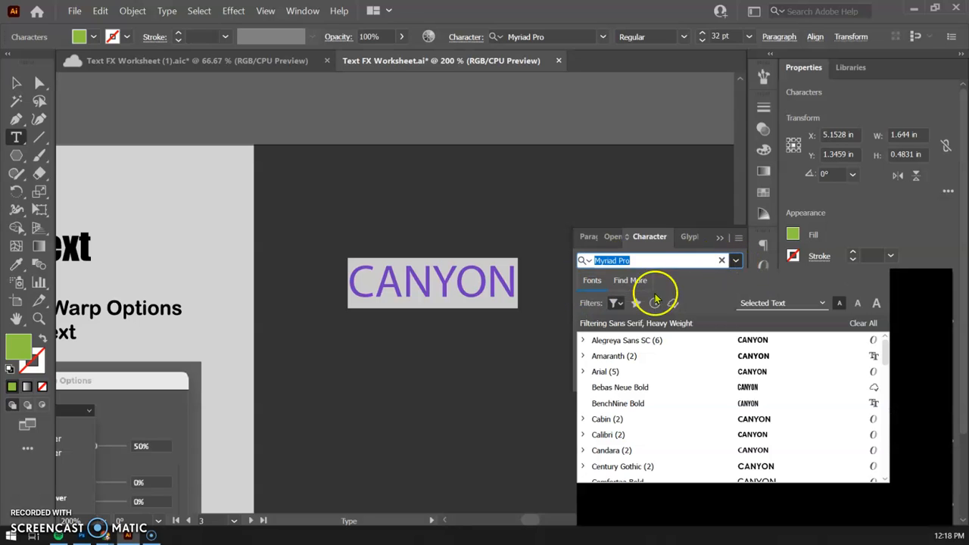
{"action": "left_click", "coordinate": [616, 303]}
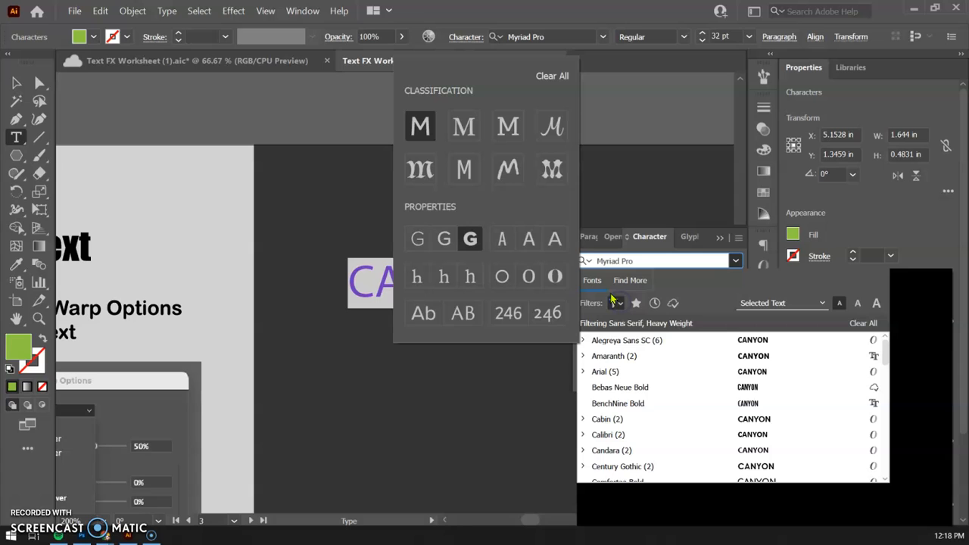
{"action": "left_click", "coordinate": [420, 127]}
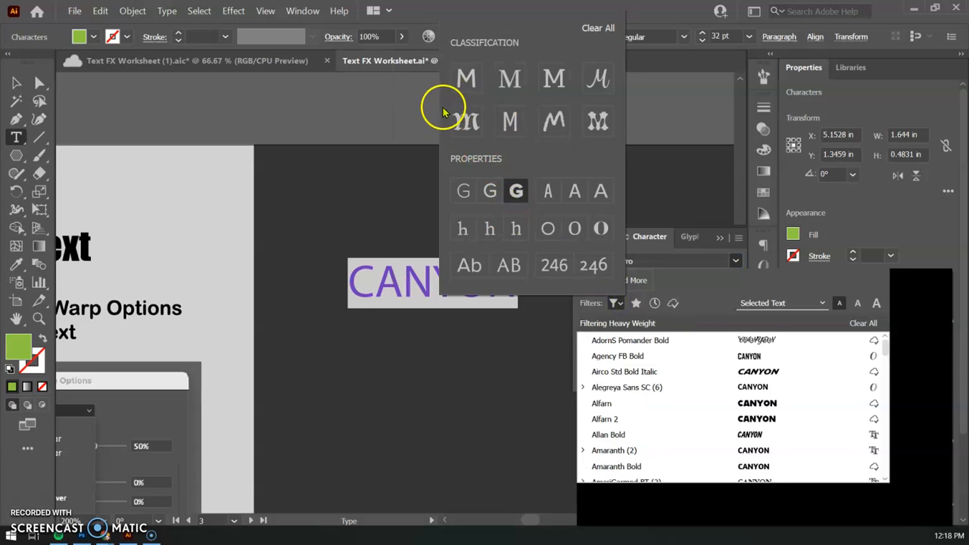
{"action": "left_click", "coordinate": [466, 78]}
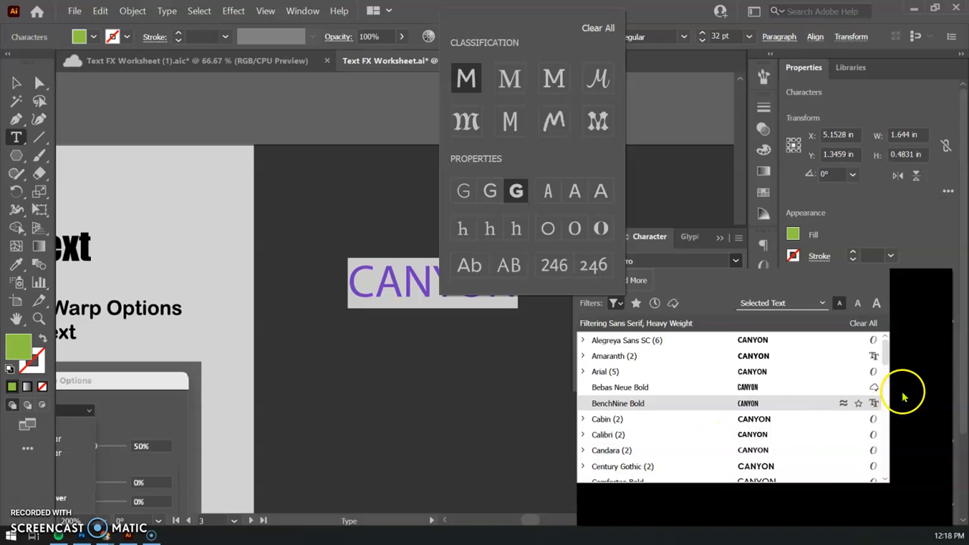
{"action": "left_click_drag", "start_coordinate": [886, 352], "coordinate": [885, 374]}
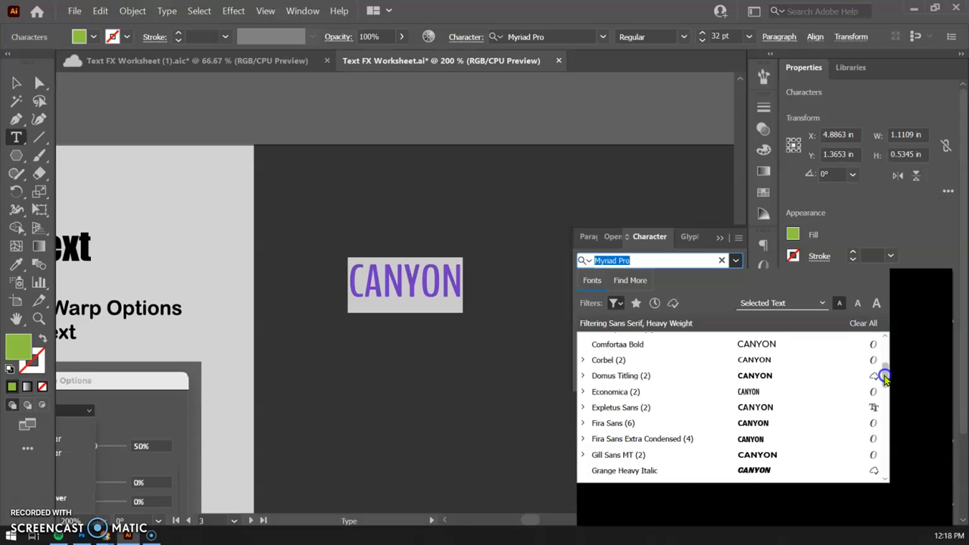
{"action": "left_click", "coordinate": [686, 424]}
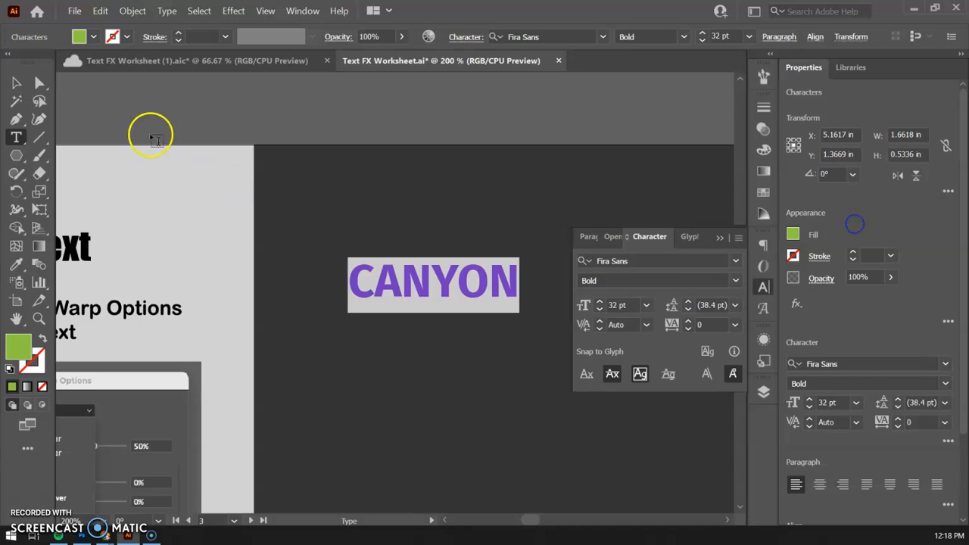
Move the CANYON text closer to the upper-left corner of the artboard's dark area
{"action": "left_click", "coordinate": [16, 82]}
{"action": "left_click", "coordinate": [435, 286]}
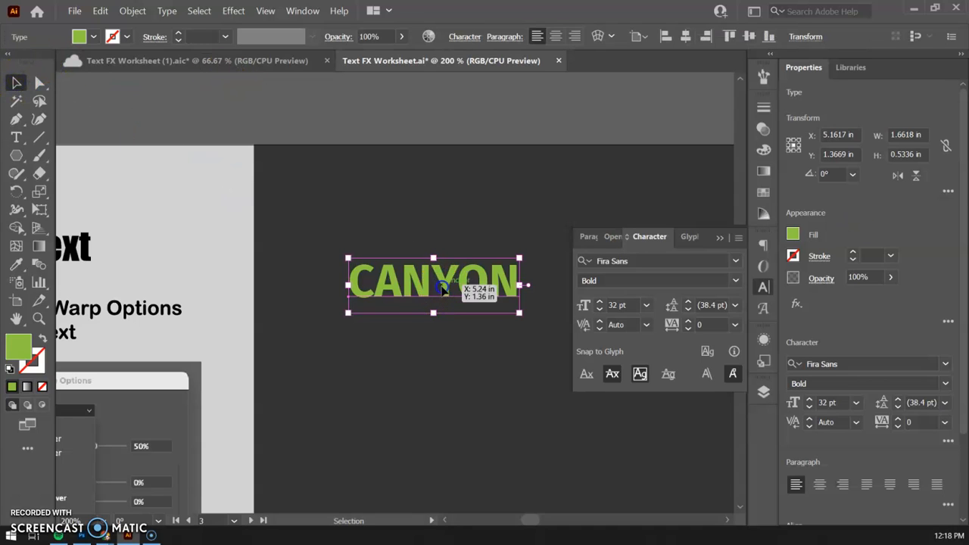
{"action": "left_click_drag", "start_coordinate": [443, 288], "coordinate": [393, 245]}
{"action": "left_click", "coordinate": [764, 287]}
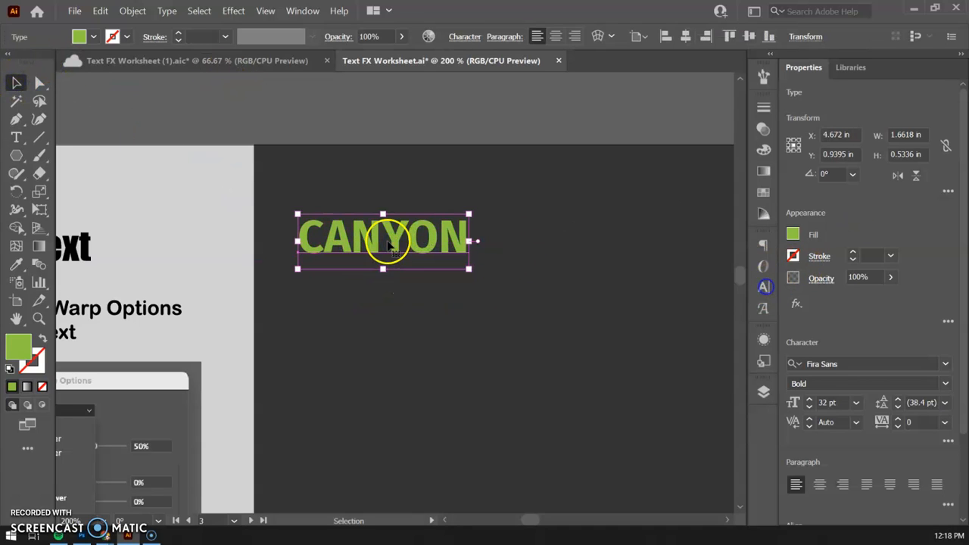
Duplicate CANYON to its right and add COWBOYS as a second line in the copy
{"action": "left_click_drag", "start_coordinate": [374, 245], "coordinate": [591, 246]}
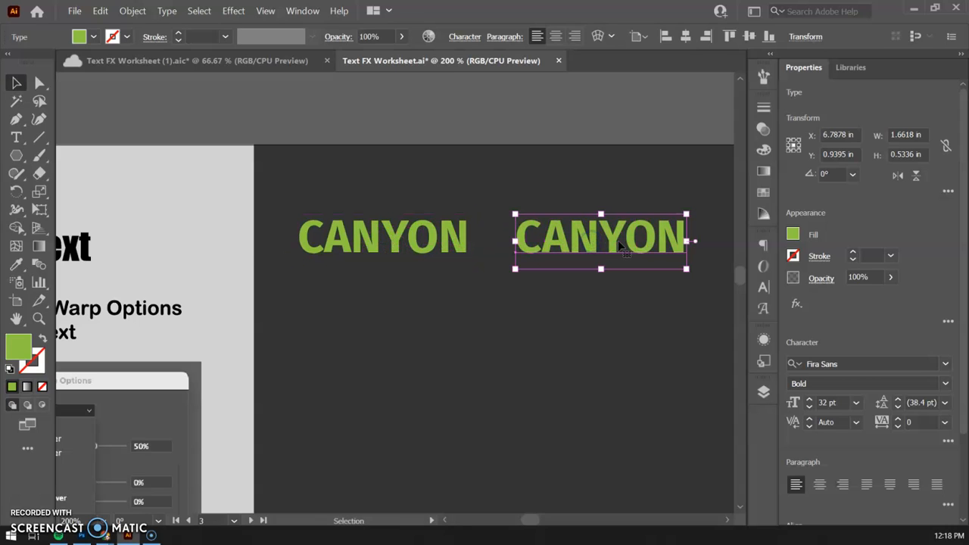
{"action": "double_click", "coordinate": [676, 241]}
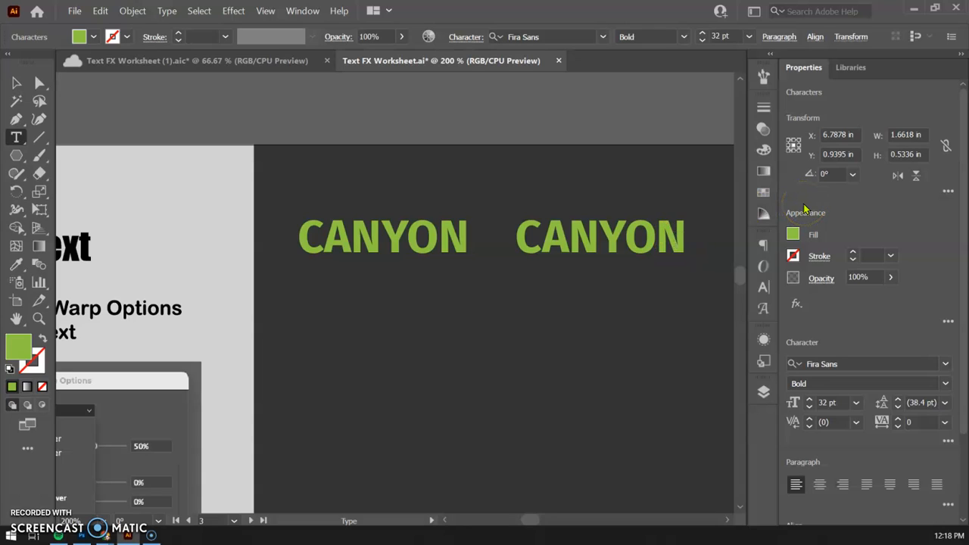
{"action": "type", "text": "C"}
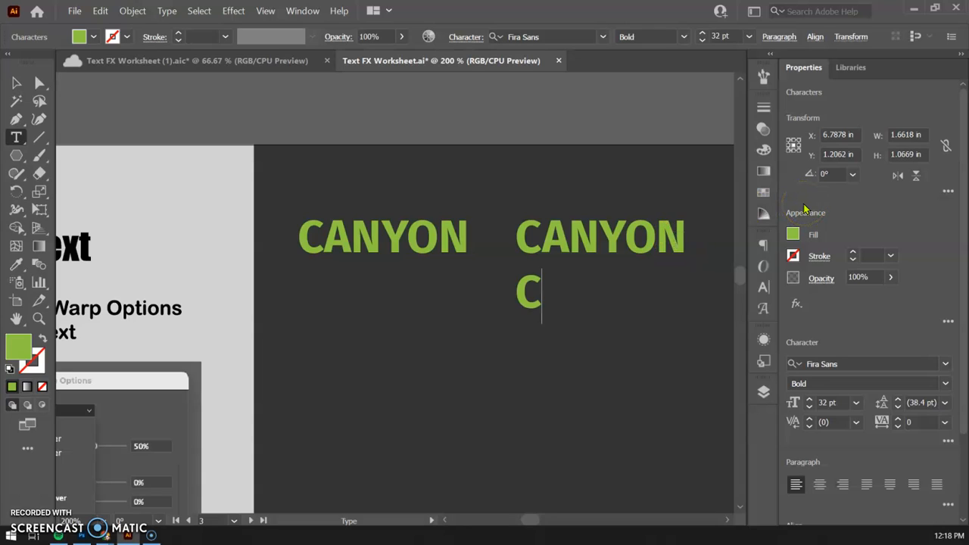
{"action": "type", "text": "OWBOYS"}
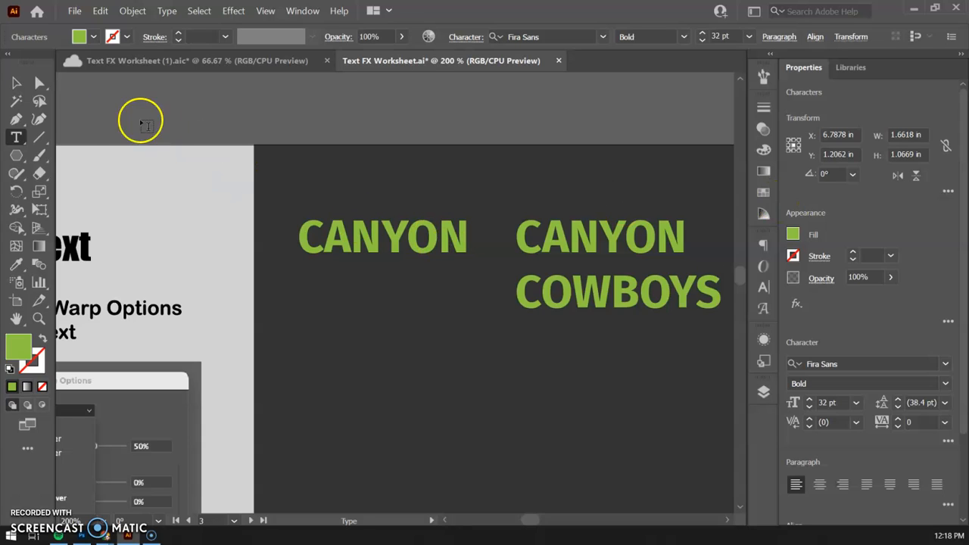
{"action": "left_click", "coordinate": [16, 82]}
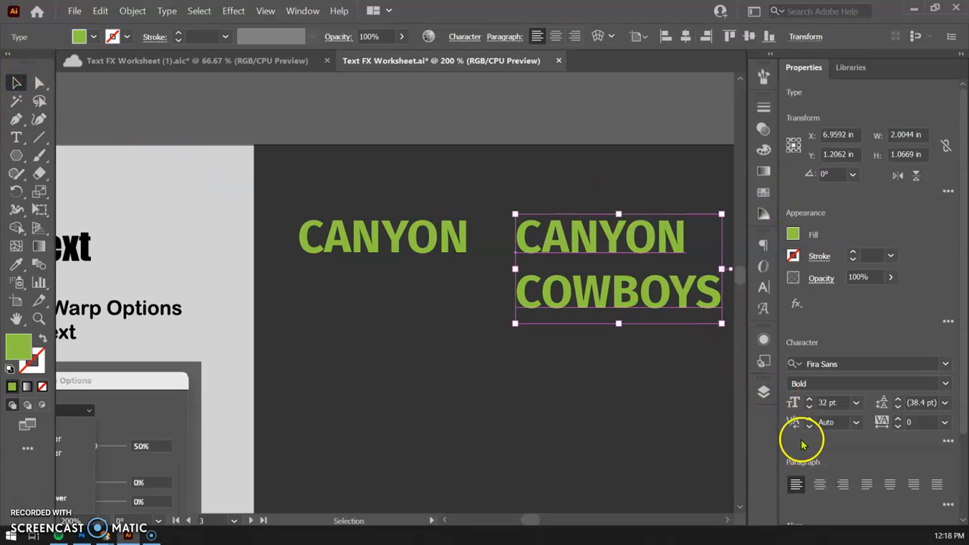
Center-align the two-line CANYON COWBOYS text and set its leading to 24 pt
{"action": "left_click", "coordinate": [819, 484]}
{"action": "left_click_drag", "start_coordinate": [530, 234], "coordinate": [643, 227]}
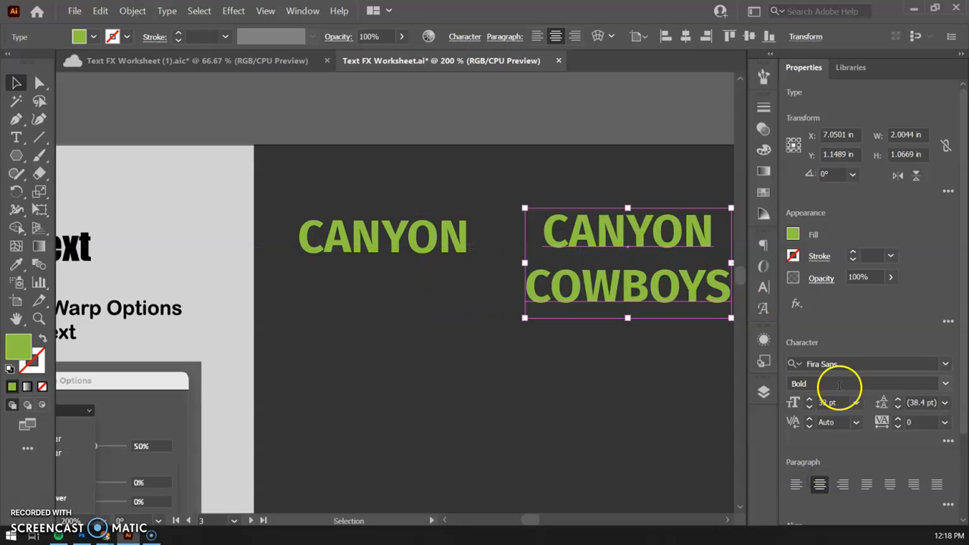
{"action": "left_click", "coordinate": [944, 402]}
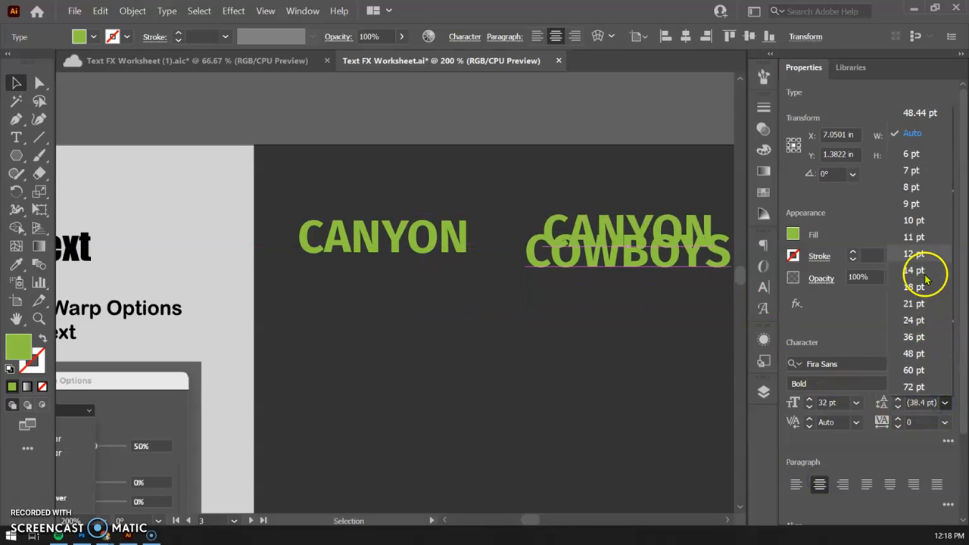
{"action": "left_click", "coordinate": [916, 321]}
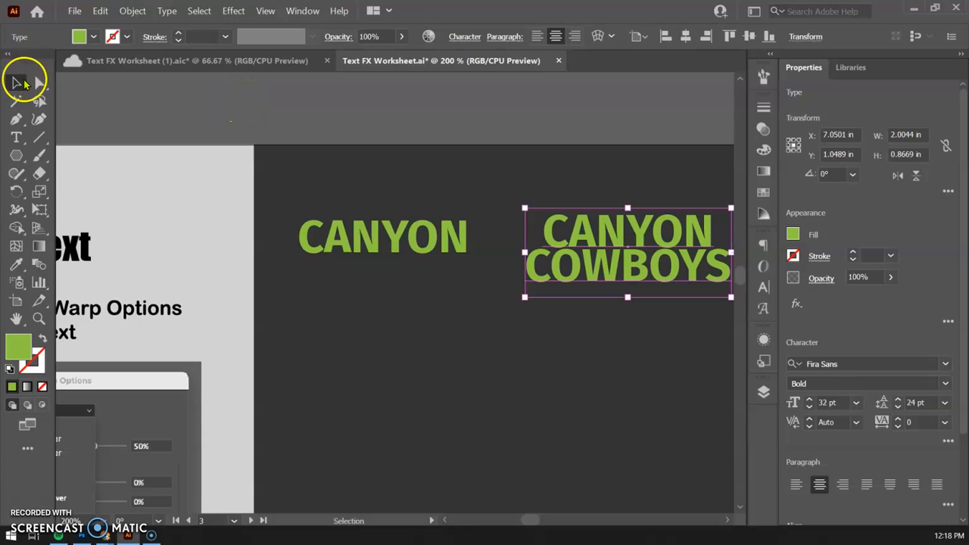
Move the CANYON COWBOYS text further right and slightly up, and nudge the single CANYON up
{"action": "left_click_drag", "start_coordinate": [612, 260], "coordinate": [633, 253]}
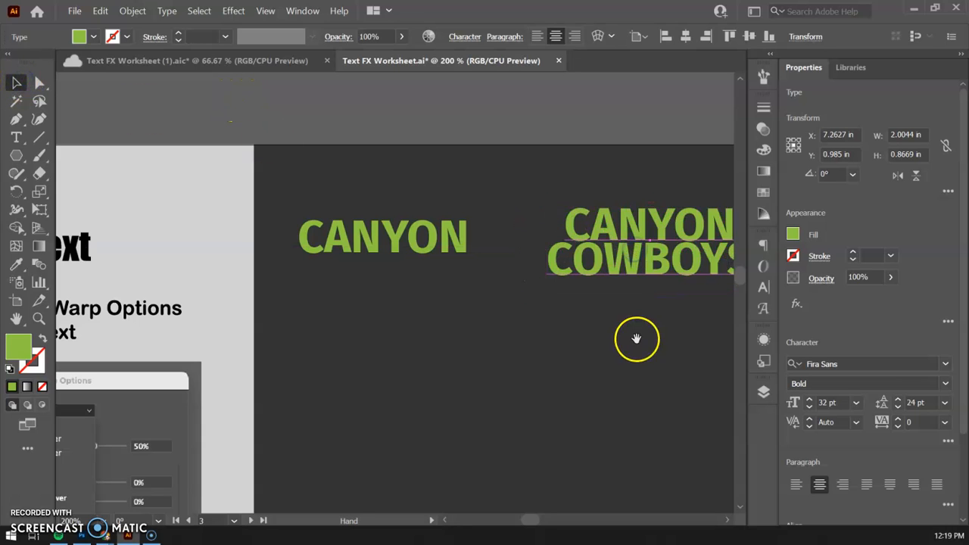
{"action": "left_click_drag", "start_coordinate": [636, 339], "coordinate": [485, 328]}
{"action": "left_click_drag", "start_coordinate": [294, 234], "coordinate": [296, 228]}
{"action": "left_click_drag", "start_coordinate": [496, 231], "coordinate": [522, 225]}
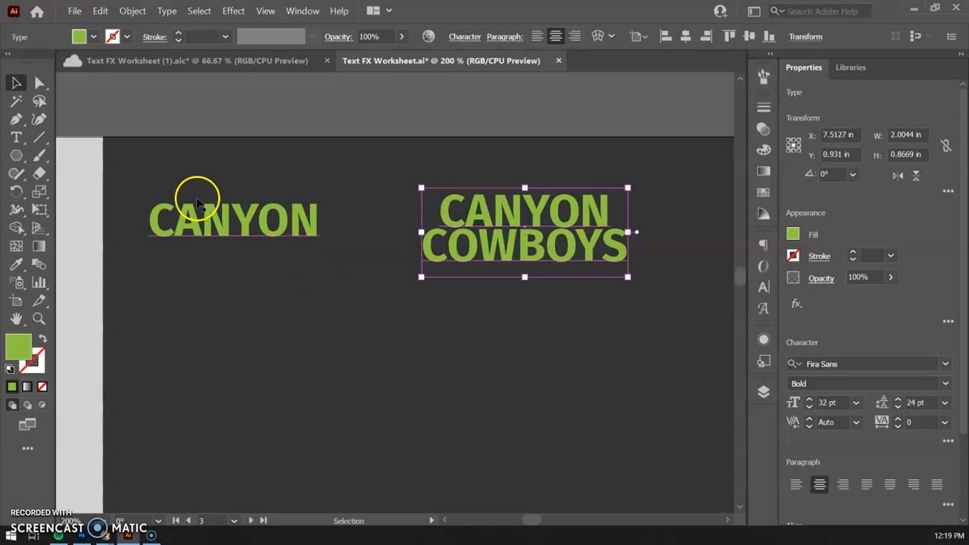
Duplicate the single CANYON text three times straight down to form a column of four
{"action": "left_click", "coordinate": [223, 220]}
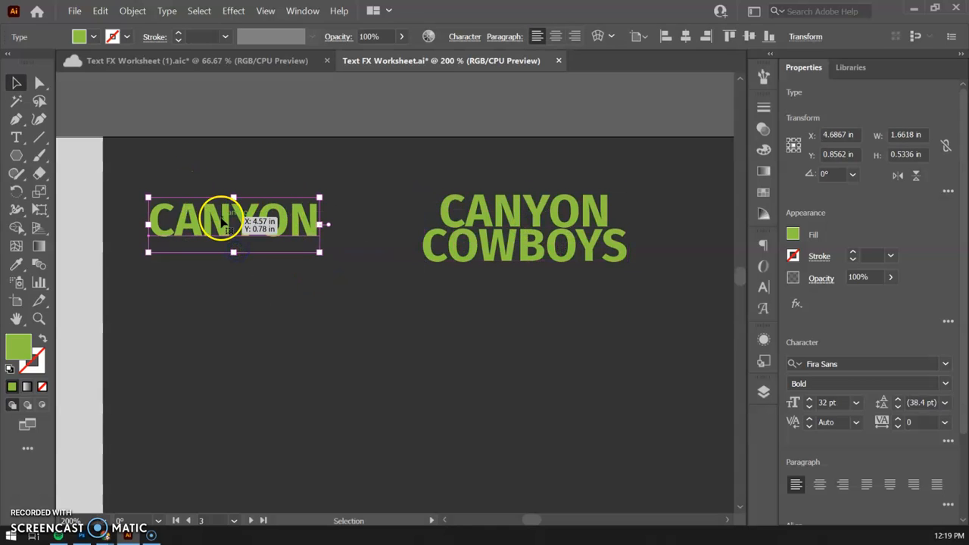
{"action": "left_click_drag", "start_coordinate": [221, 219], "coordinate": [217, 428]}
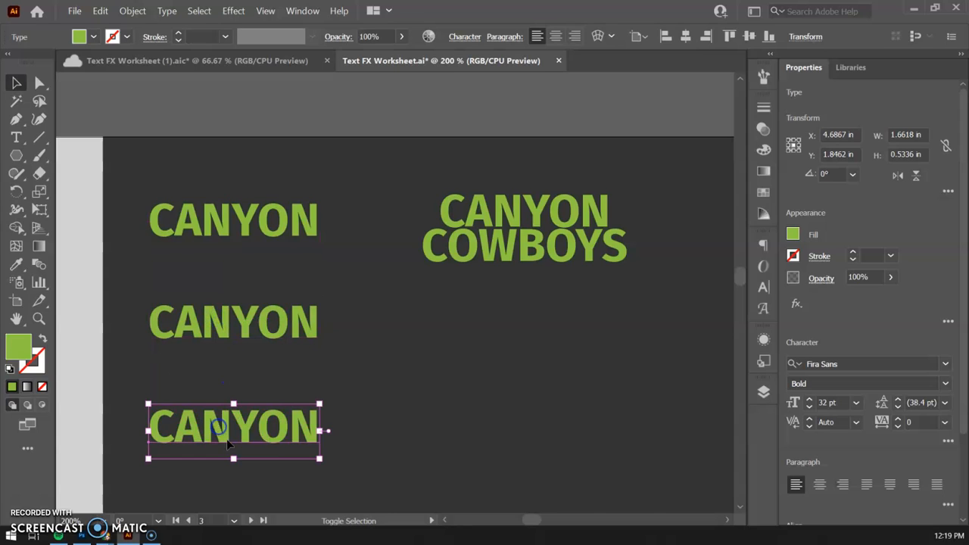
{"action": "left_click", "coordinate": [217, 479]}
{"action": "scroll", "coordinate": [232, 431], "scroll_direction": "down", "scroll_amount": 2}
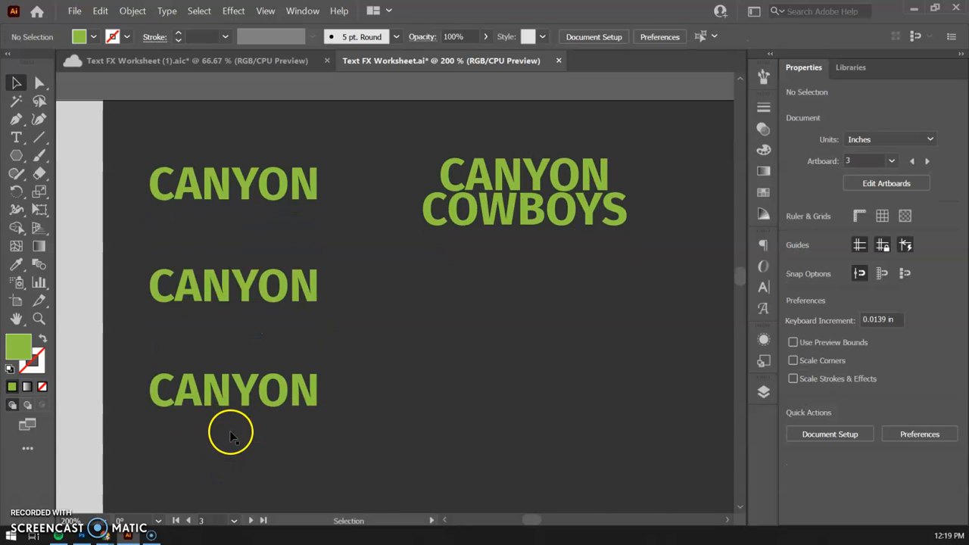
{"action": "left_click_drag", "start_coordinate": [214, 360], "coordinate": [215, 455]}
Duplicate the CANYON COWBOYS text twice straight down to form a column of three
{"action": "left_click", "coordinate": [513, 145]}
{"action": "left_click", "coordinate": [513, 145], "text": "shift"}
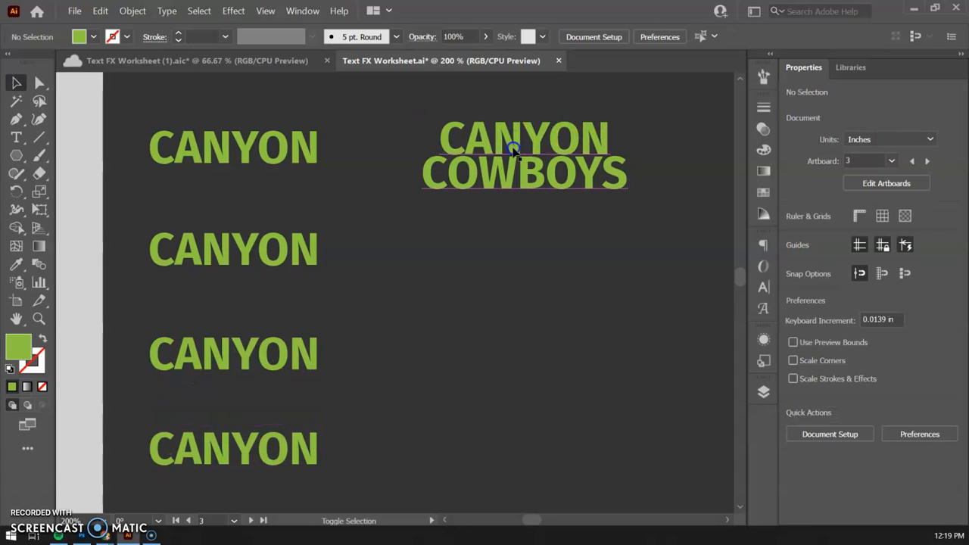
{"action": "left_click_drag", "start_coordinate": [515, 141], "coordinate": [524, 423]}
{"action": "left_click", "coordinate": [521, 262], "text": "shift"}
{"action": "scroll", "coordinate": [374, 130], "scroll_direction": "left", "scroll_amount": 1}
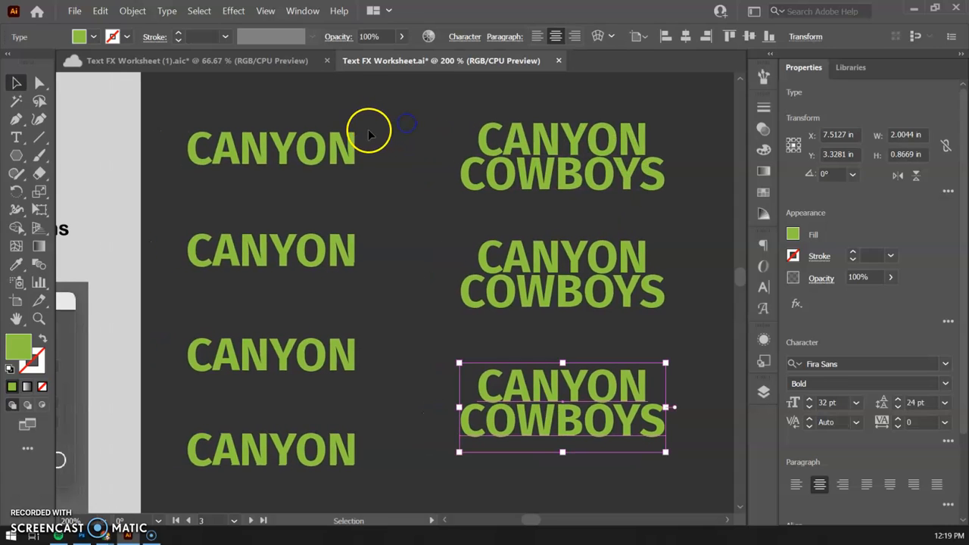
Start a Warp effect on the top CANYON text and set its style to Arc
{"action": "left_click", "coordinate": [264, 154]}
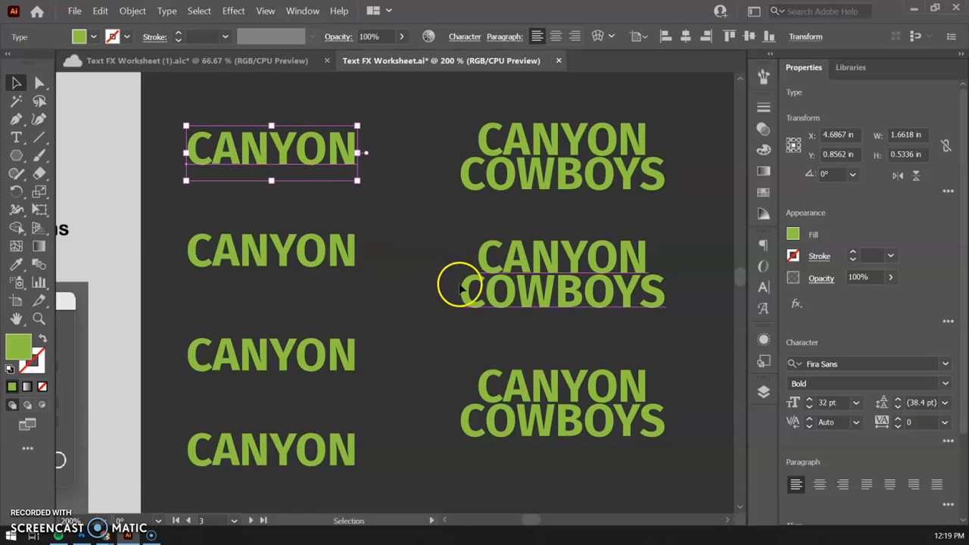
{"action": "left_click", "coordinate": [796, 305]}
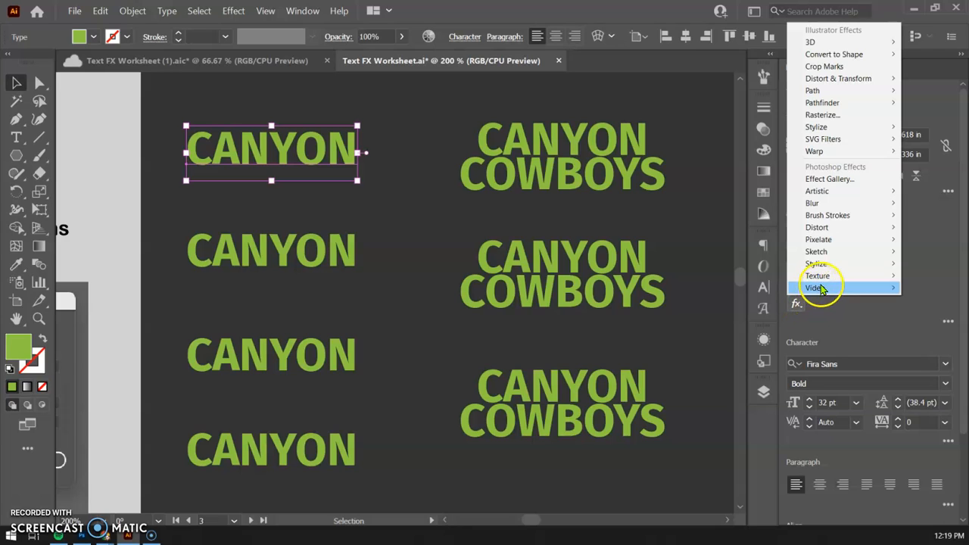
{"action": "mouse_move", "coordinate": [841, 154]}
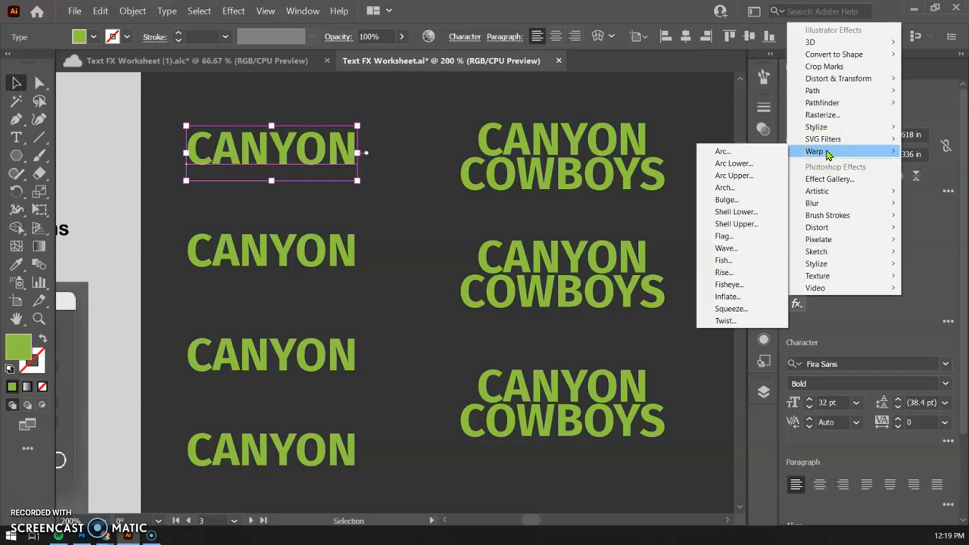
{"action": "left_click", "coordinate": [755, 155]}
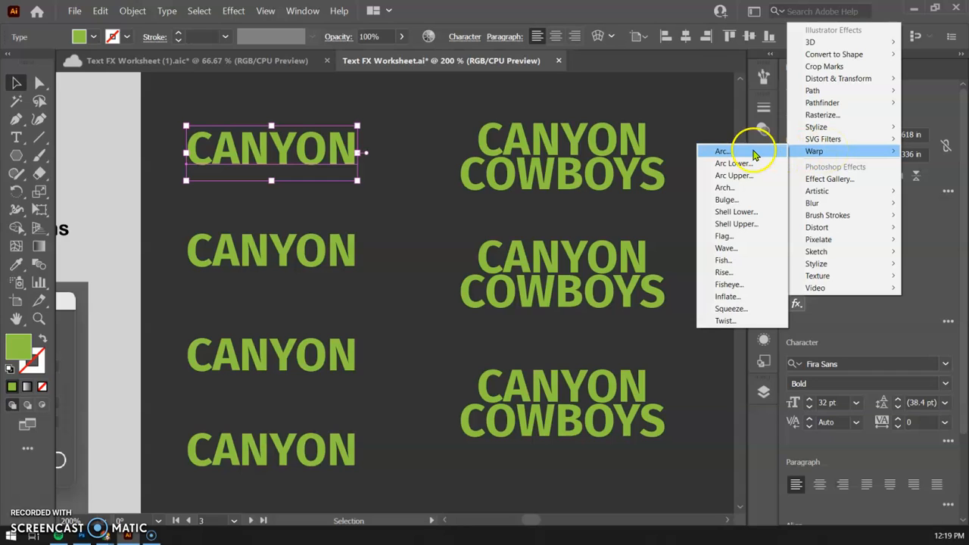
{"action": "left_click", "coordinate": [740, 154]}
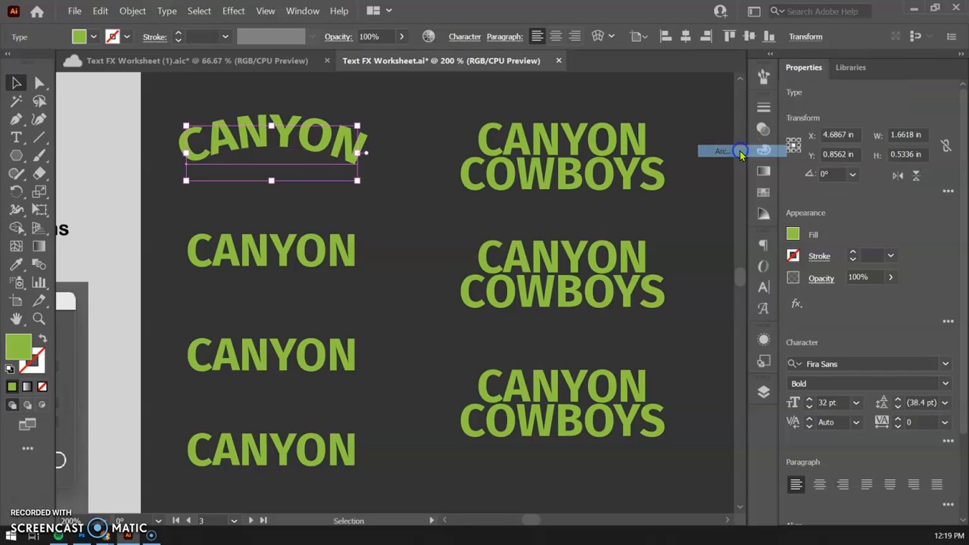
{"action": "left_click_drag", "start_coordinate": [672, 123], "coordinate": [541, 112]}
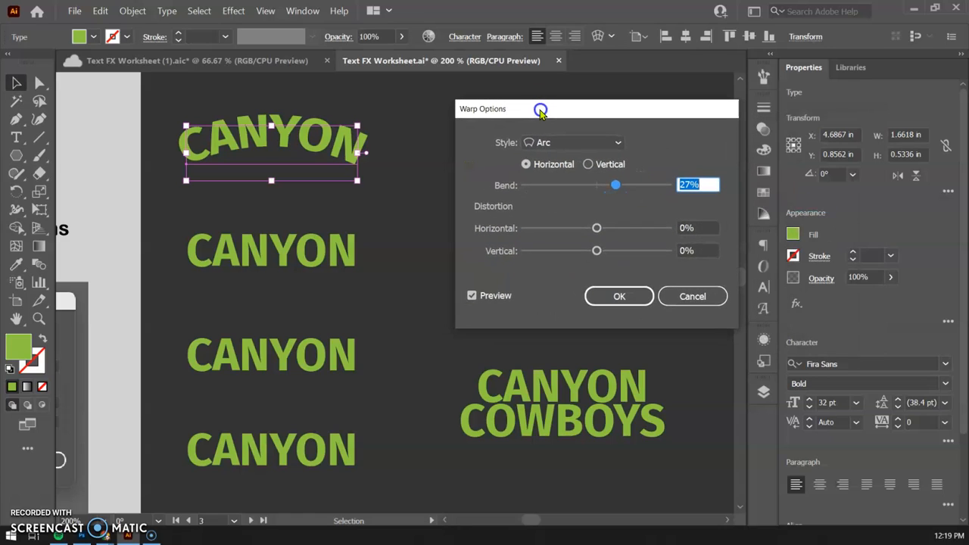
{"action": "left_click", "coordinate": [613, 143]}
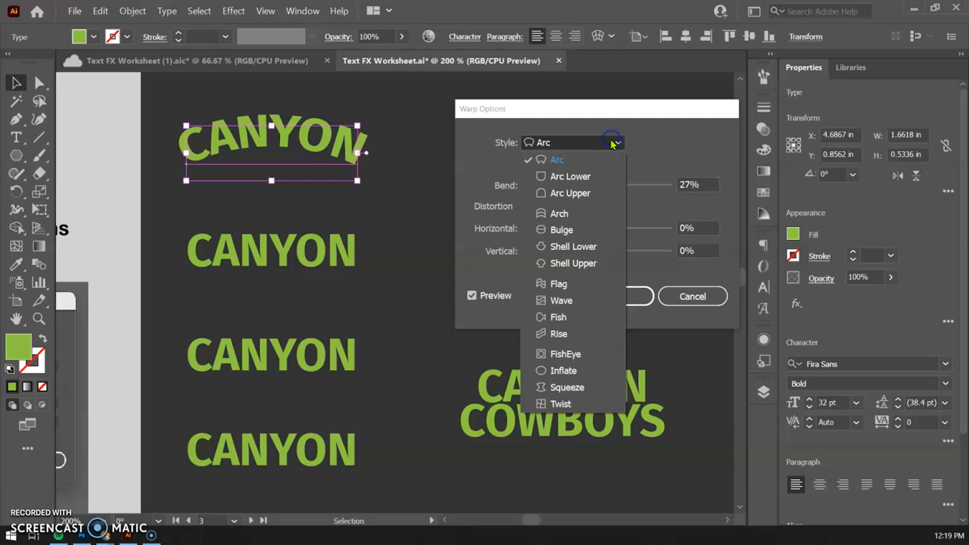
{"action": "left_click", "coordinate": [572, 160]}
Set the Arc bend to 21% and try the vertical orientation before switching back to horizontal
{"action": "mouse_move", "coordinate": [614, 186]}
{"action": "left_mouse_down"}
{"action": "mouse_move", "coordinate": [635, 187]}
{"action": "mouse_move", "coordinate": [563, 180]}
{"action": "mouse_move", "coordinate": [612, 187]}
{"action": "left_mouse_up"}
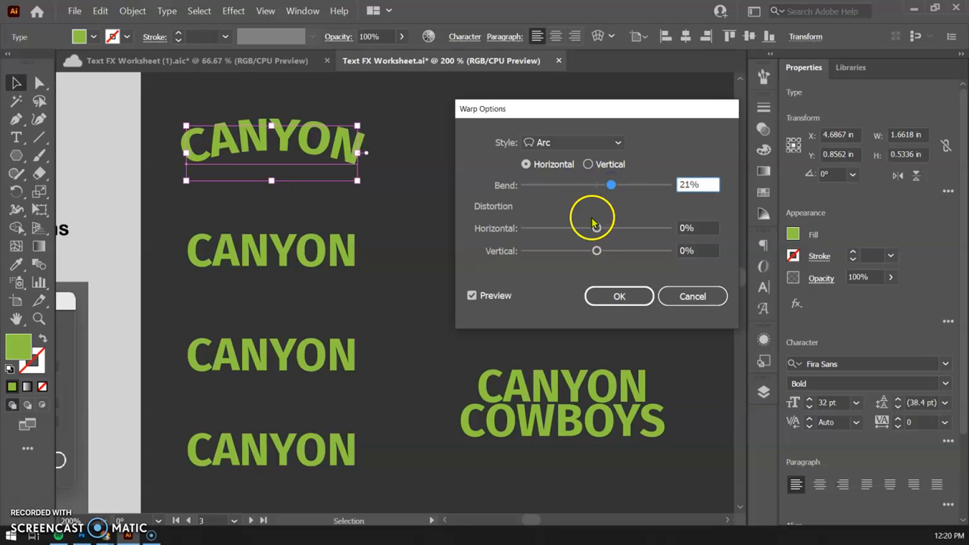
{"action": "left_click", "coordinate": [589, 165]}
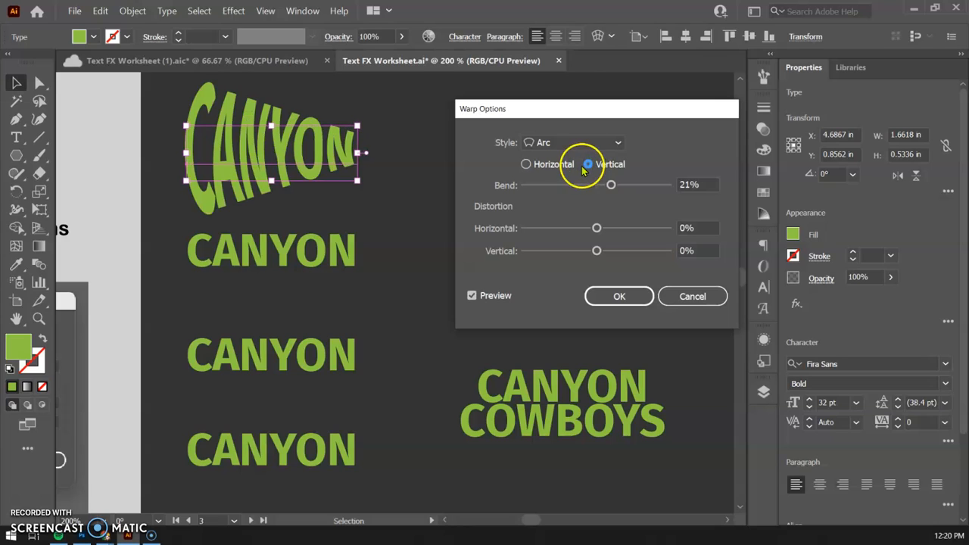
{"action": "left_click", "coordinate": [527, 163]}
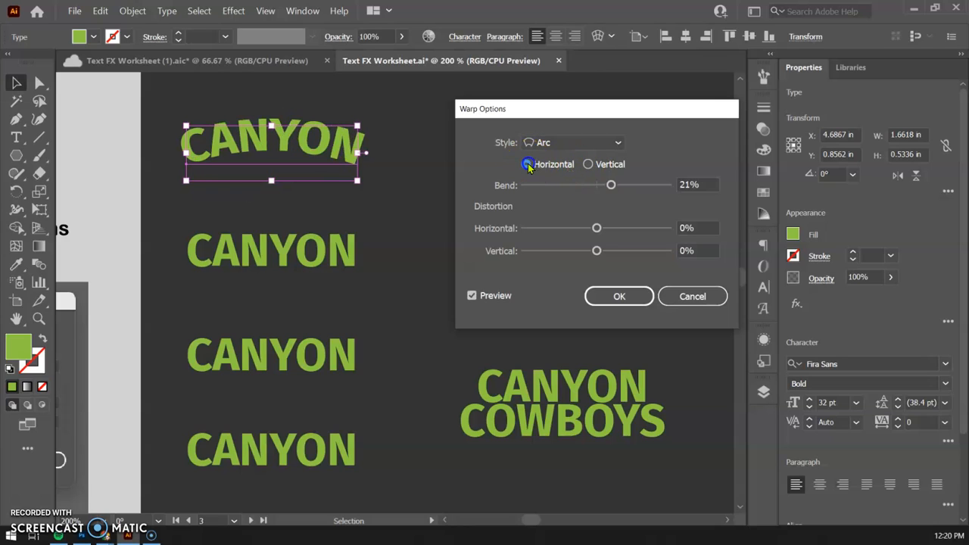
Try a 3% horizontal distortion on the arc, and reset the horizontal and vertical distortion to 0%
{"action": "left_click", "coordinate": [598, 228]}
{"action": "mouse_move", "coordinate": [589, 229]}
{"action": "left_mouse_down"}
{"action": "mouse_move", "coordinate": [566, 230]}
{"action": "mouse_move", "coordinate": [631, 228]}
{"action": "mouse_move", "coordinate": [582, 255]}
{"action": "left_mouse_up"}
{"action": "left_click", "coordinate": [692, 221]}
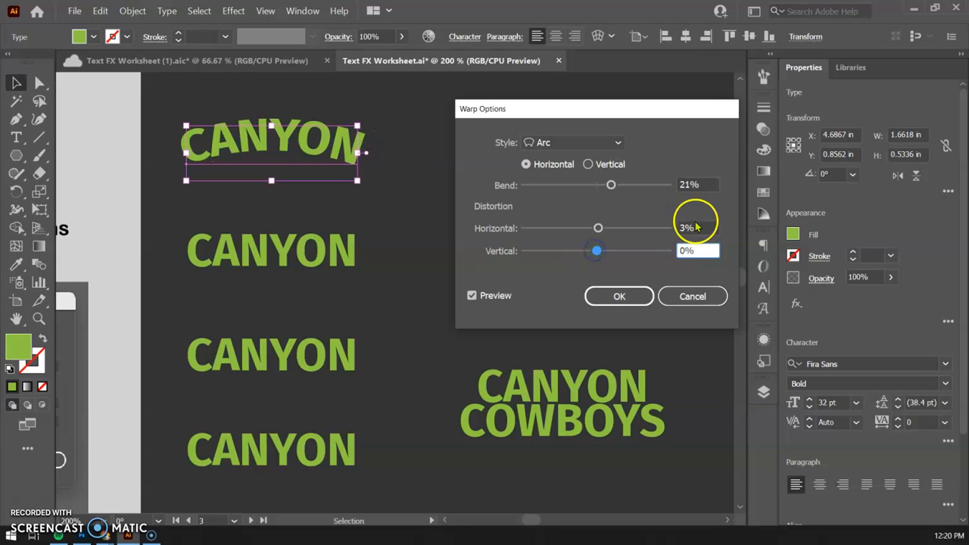
{"action": "type", "text": "0"}
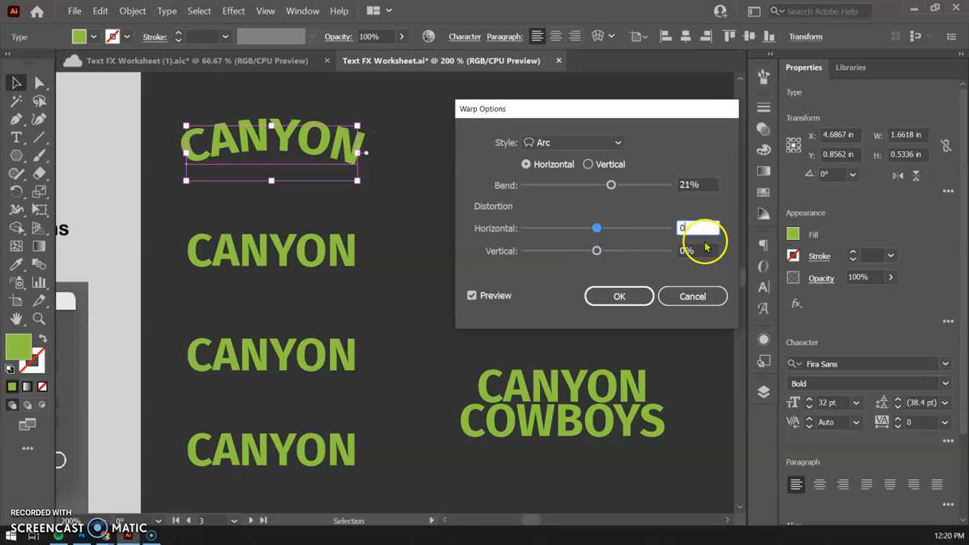
{"action": "key", "text": "Tab"}
{"action": "type", "text": "0"}
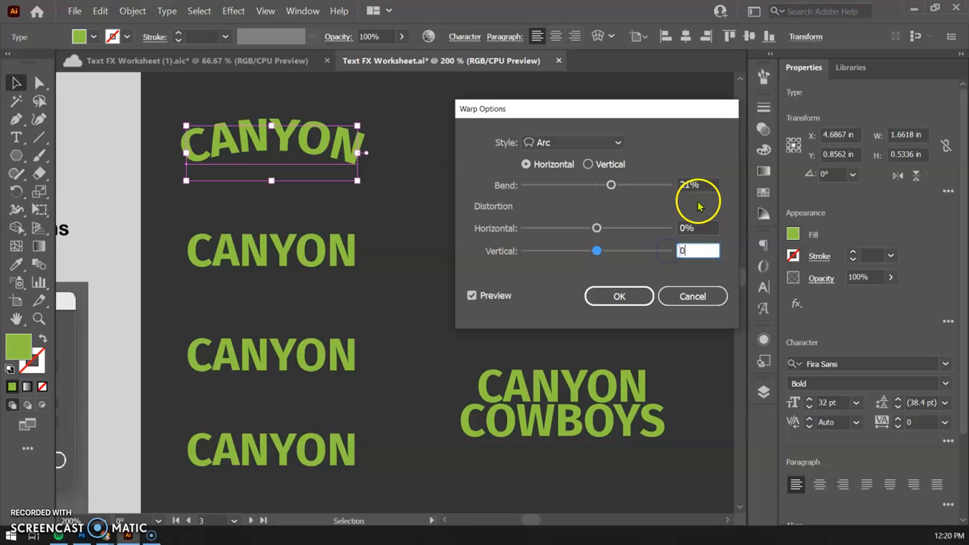
Set the arc's bend to 27% and apply the warp to the top CANYON text
{"action": "left_click", "coordinate": [610, 185]}
{"action": "left_click_drag", "start_coordinate": [610, 188], "coordinate": [615, 187]}
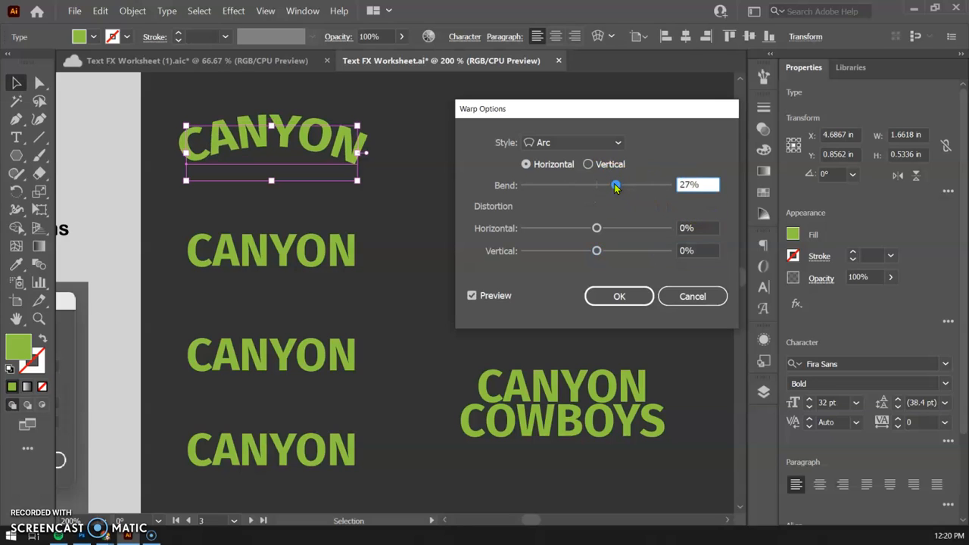
{"action": "left_click", "coordinate": [470, 296]}
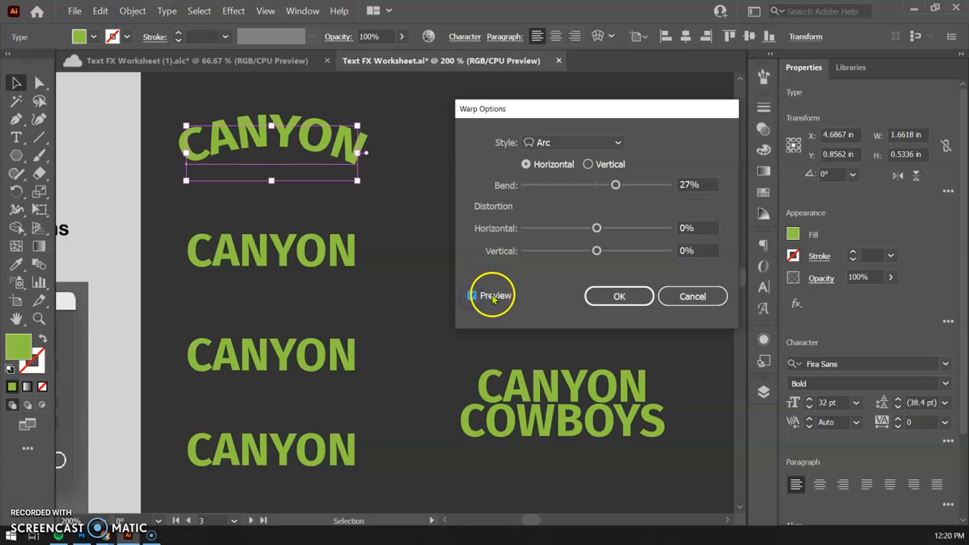
{"action": "left_click", "coordinate": [634, 295]}
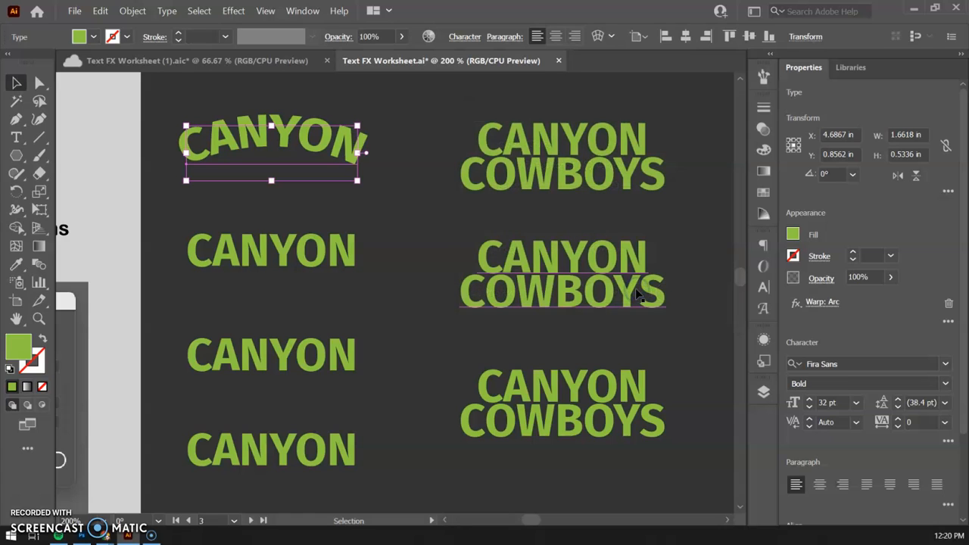
Apply a horizontal Arc Lower warp to the second CANYON text, trying bends of 57% and -32% before settling on a strong positive bend
{"action": "left_click", "coordinate": [286, 256]}
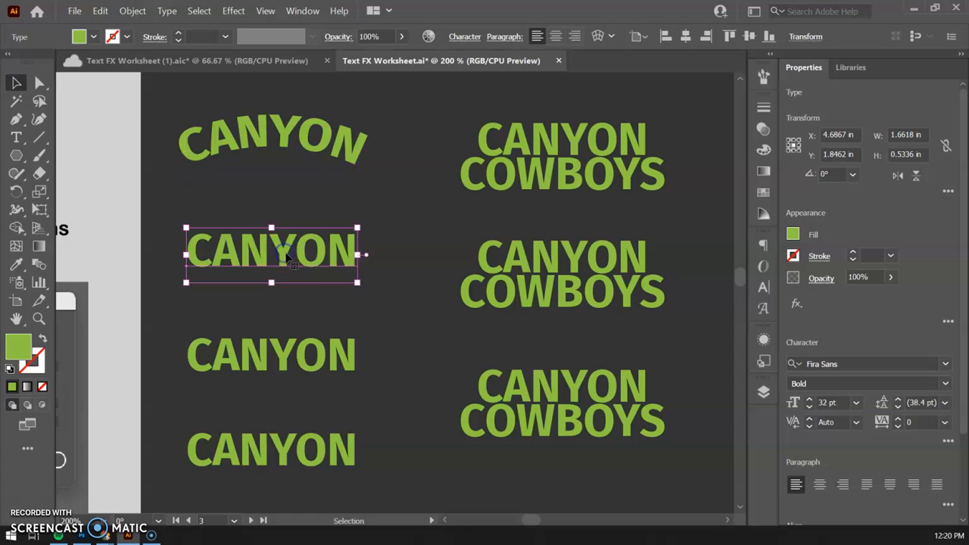
{"action": "left_click", "coordinate": [796, 306]}
{"action": "mouse_move", "coordinate": [843, 151]}
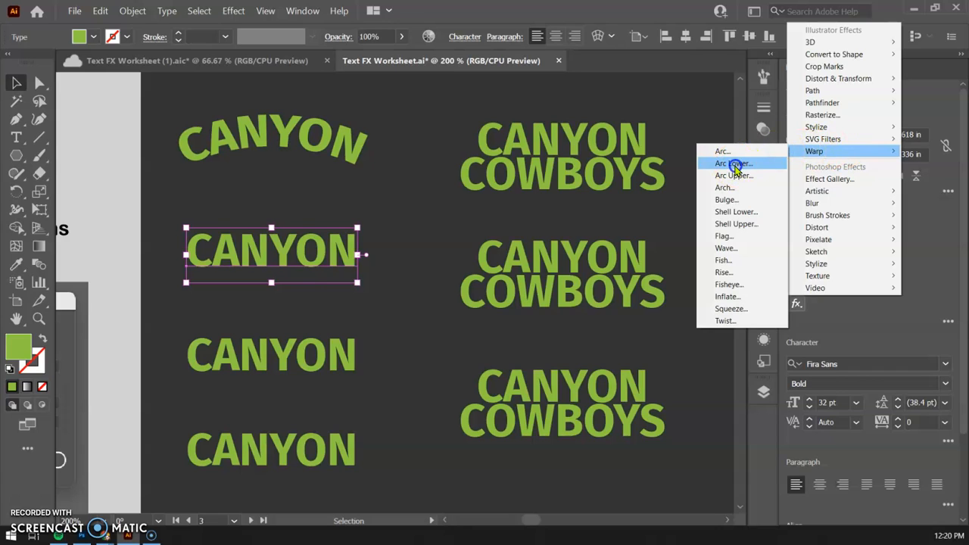
{"action": "left_click", "coordinate": [736, 164]}
{"action": "left_click_drag", "start_coordinate": [613, 187], "coordinate": [636, 186]}
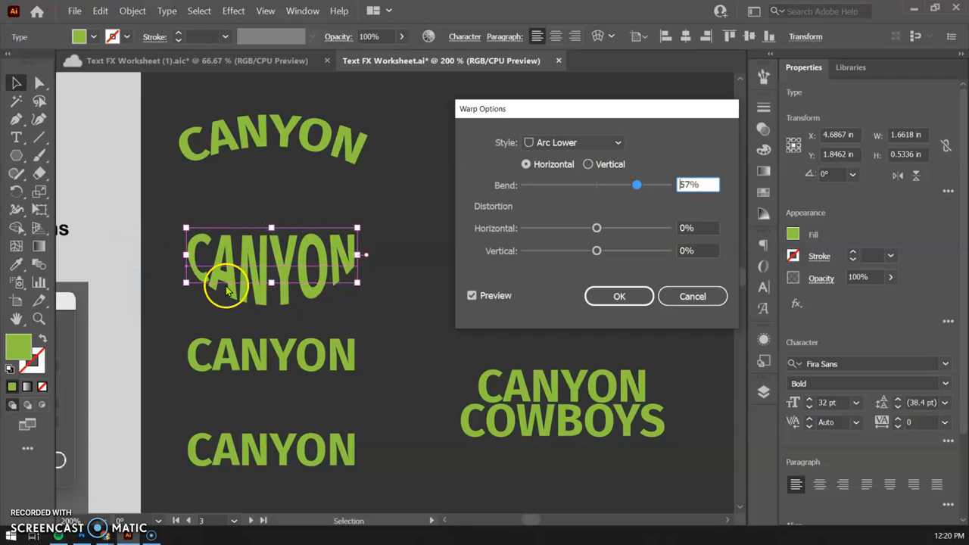
{"action": "left_click_drag", "start_coordinate": [601, 187], "coordinate": [573, 177]}
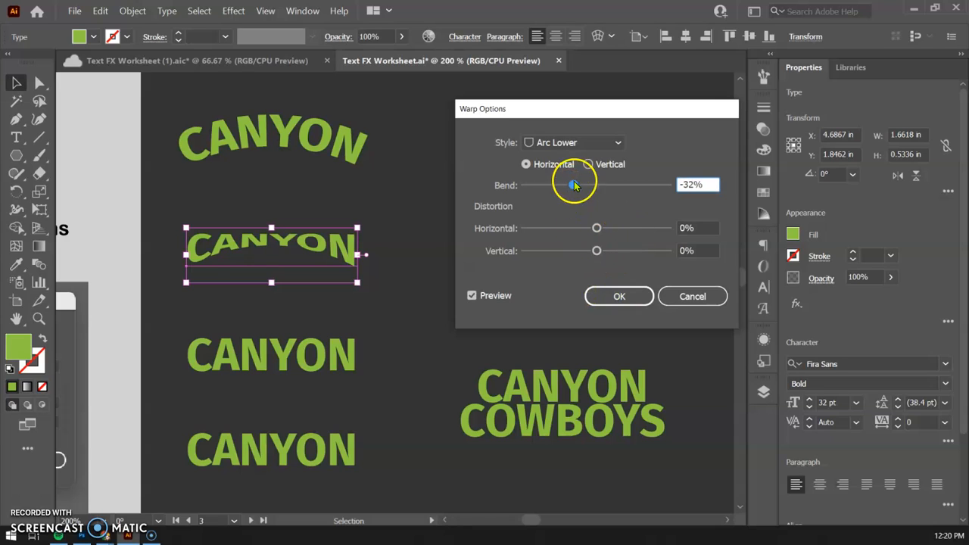
{"action": "left_click_drag", "start_coordinate": [613, 181], "coordinate": [633, 184]}
{"action": "left_click", "coordinate": [619, 294]}
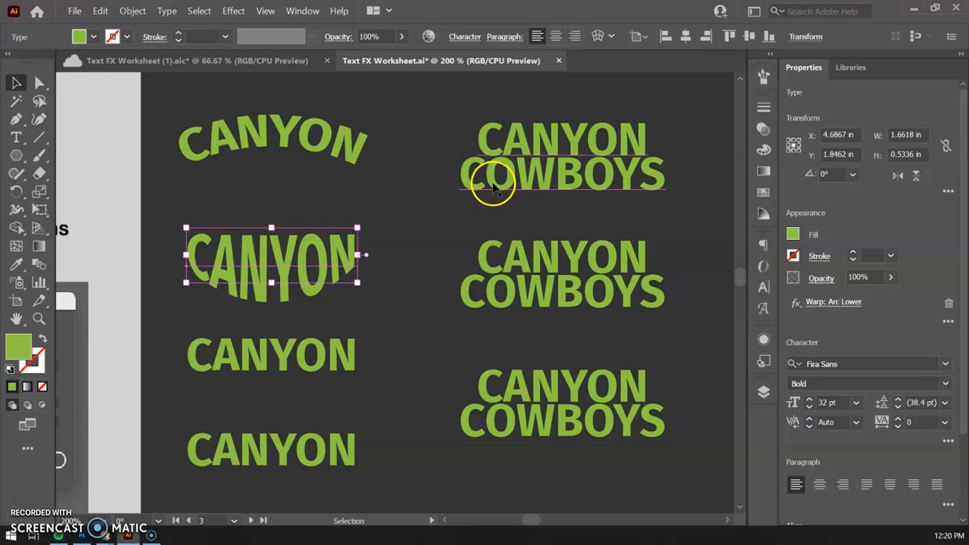
Apply a horizontal Arc Lower warp with a 58% bend to the middle CANYON COWBOYS text
{"action": "left_click", "coordinate": [553, 147]}
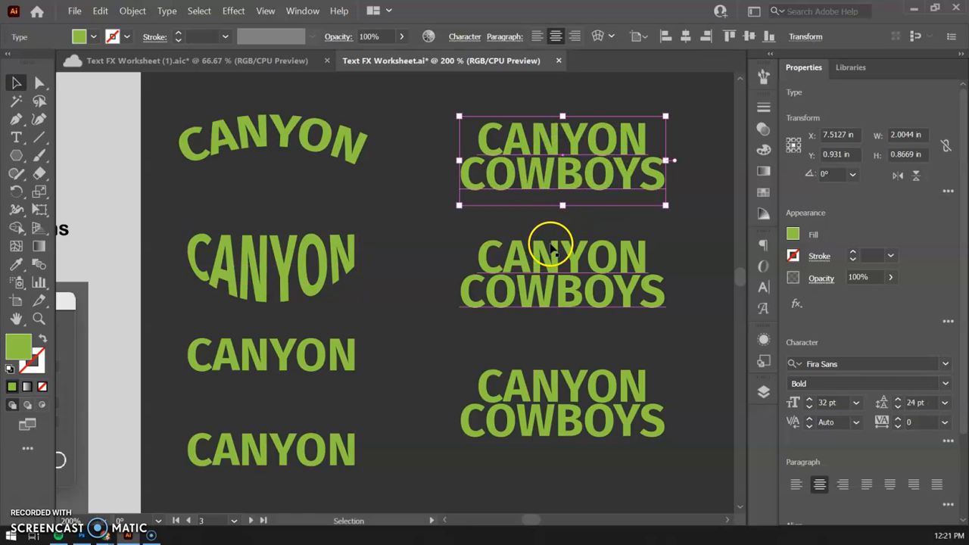
{"action": "scroll", "coordinate": [549, 246], "scroll_direction": "down", "scroll_amount": 3}
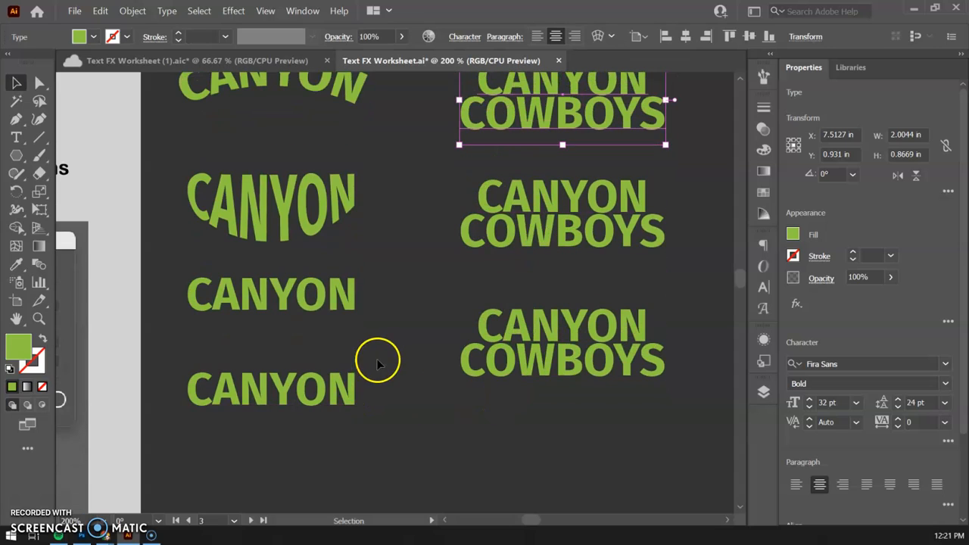
{"action": "scroll", "coordinate": [508, 270], "scroll_direction": "up", "scroll_amount": 1}
{"action": "left_click", "coordinate": [548, 237]}
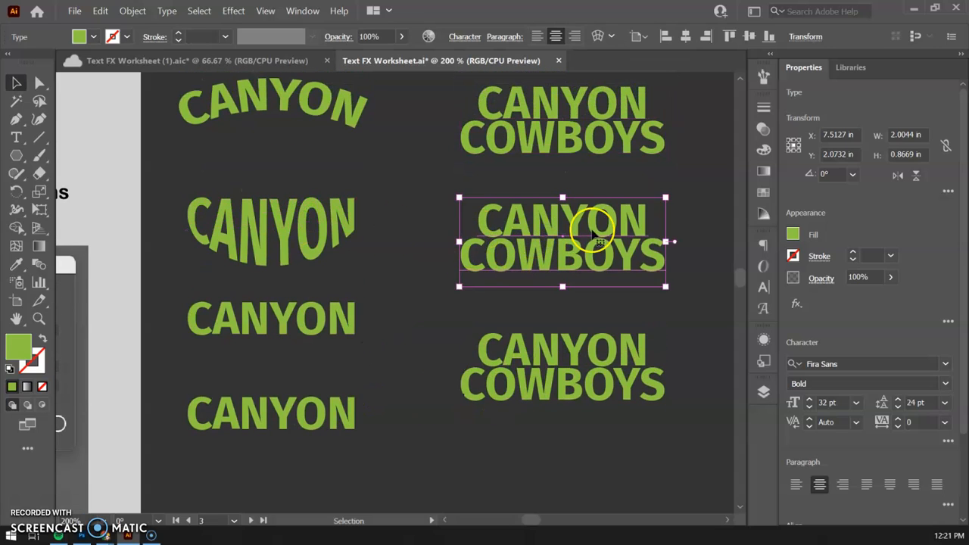
{"action": "left_click", "coordinate": [797, 303]}
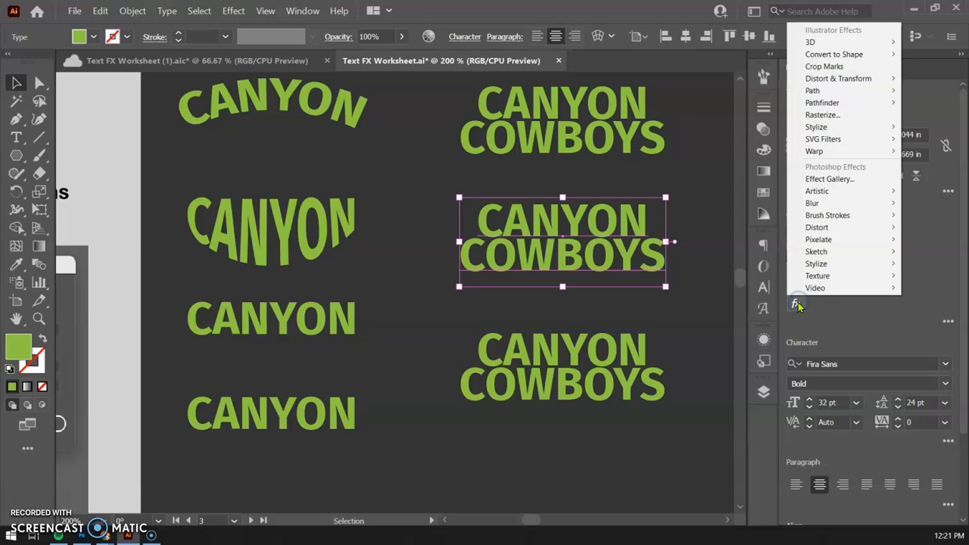
{"action": "mouse_move", "coordinate": [848, 151]}
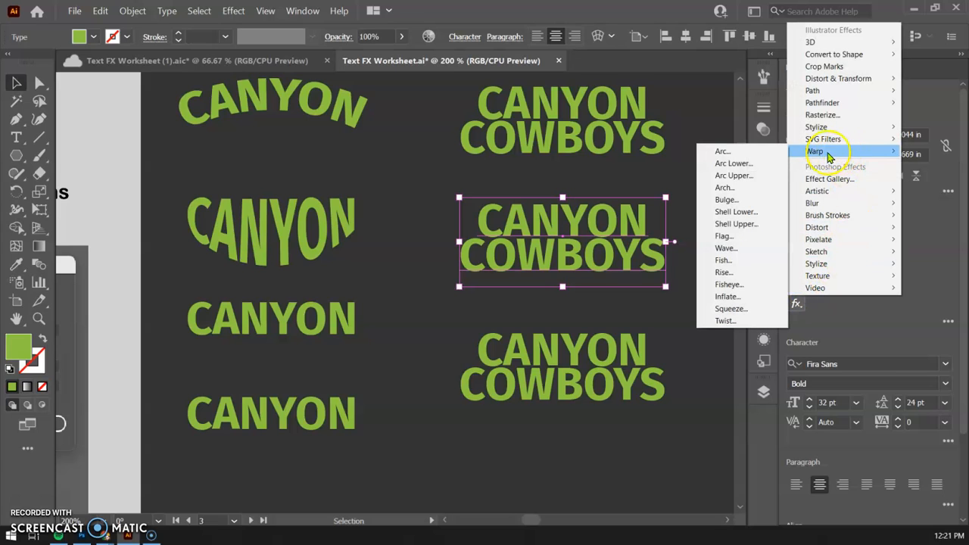
{"action": "left_click", "coordinate": [752, 164]}
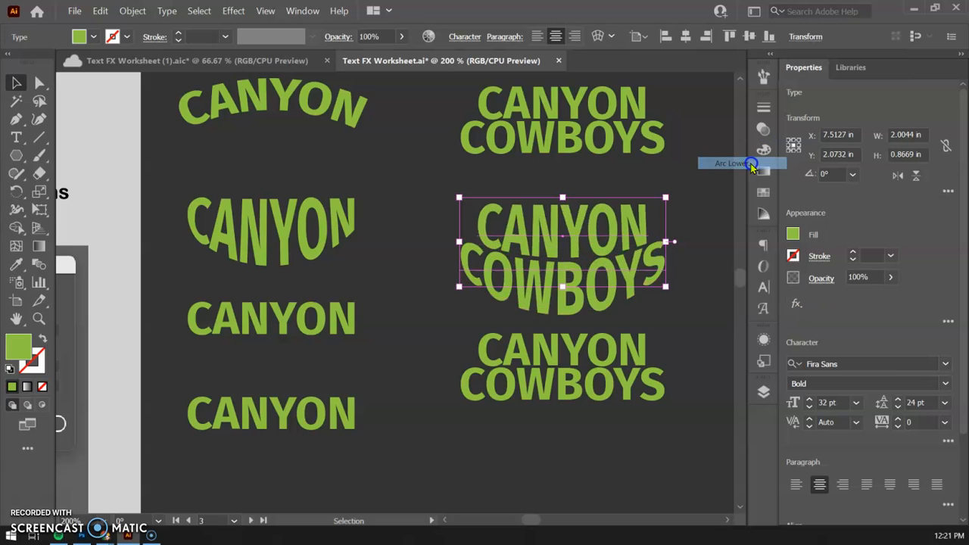
{"action": "left_click_drag", "start_coordinate": [559, 116], "coordinate": [255, 125]}
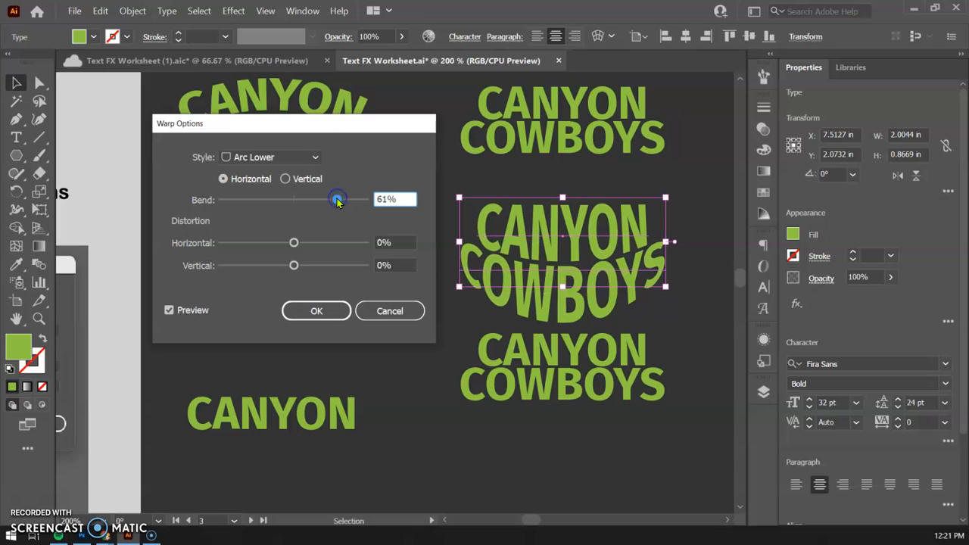
{"action": "left_click_drag", "start_coordinate": [305, 139], "coordinate": [822, 252]}
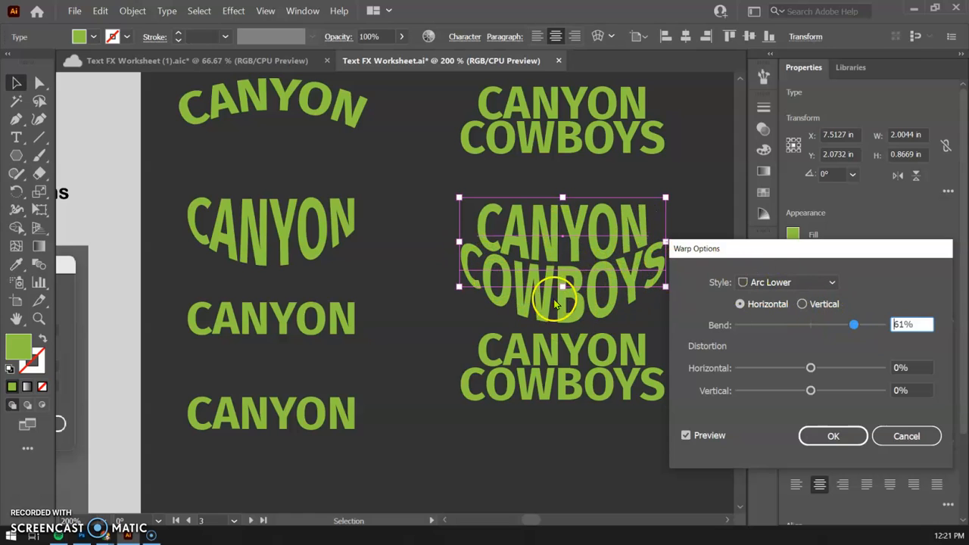
{"action": "mouse_move", "coordinate": [854, 324]}
{"action": "left_mouse_down"}
{"action": "mouse_move", "coordinate": [819, 326]}
{"action": "mouse_move", "coordinate": [837, 324]}
{"action": "left_mouse_up"}
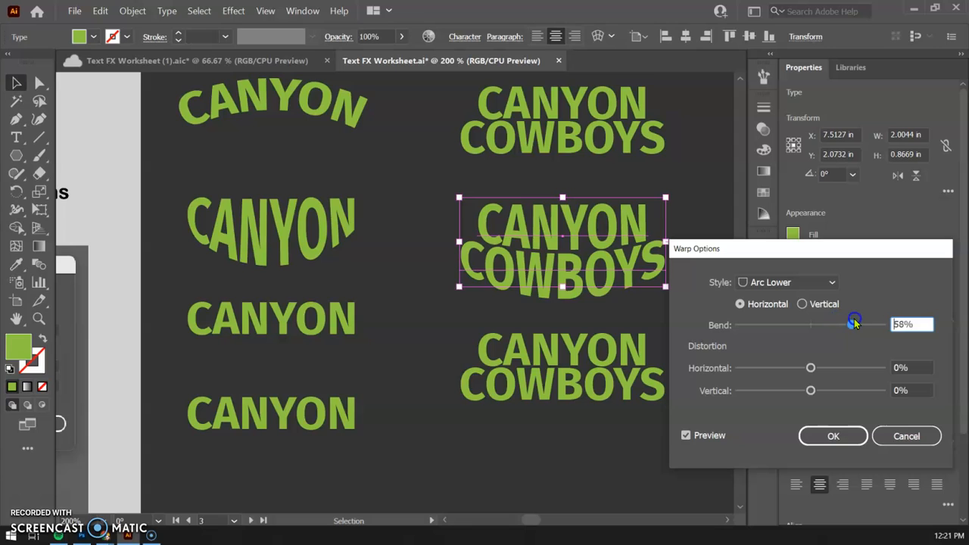
{"action": "left_click", "coordinate": [836, 435]}
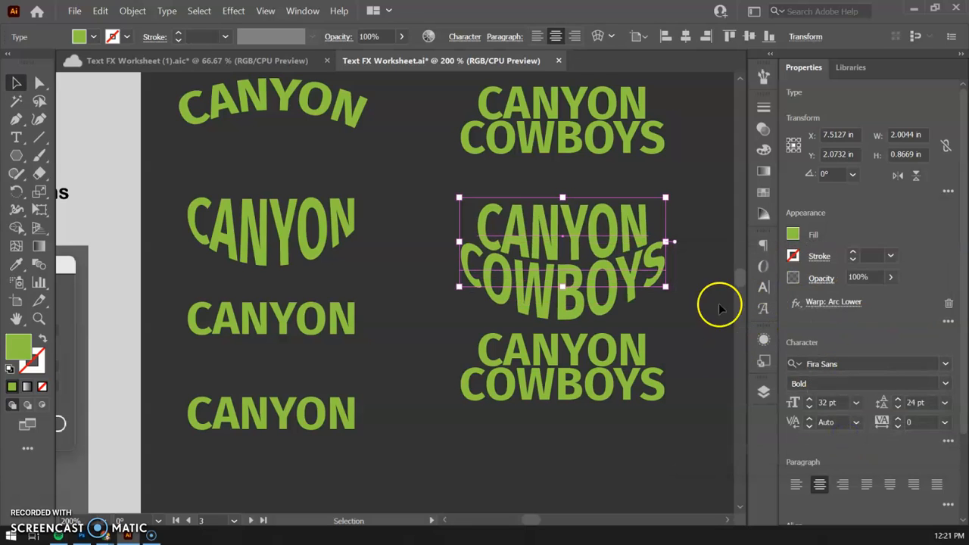
Apply a horizontal Bulge warp with a 60% bend to the bottom CANYON text
{"action": "scroll", "coordinate": [573, 385], "scroll_direction": "down", "scroll_amount": 2}
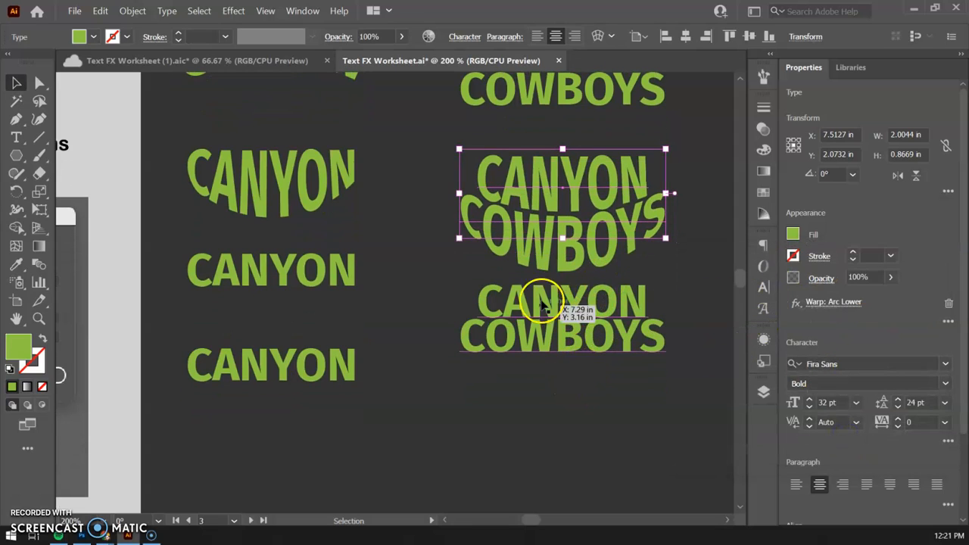
{"action": "left_click", "coordinate": [284, 367]}
{"action": "left_click", "coordinate": [798, 306]}
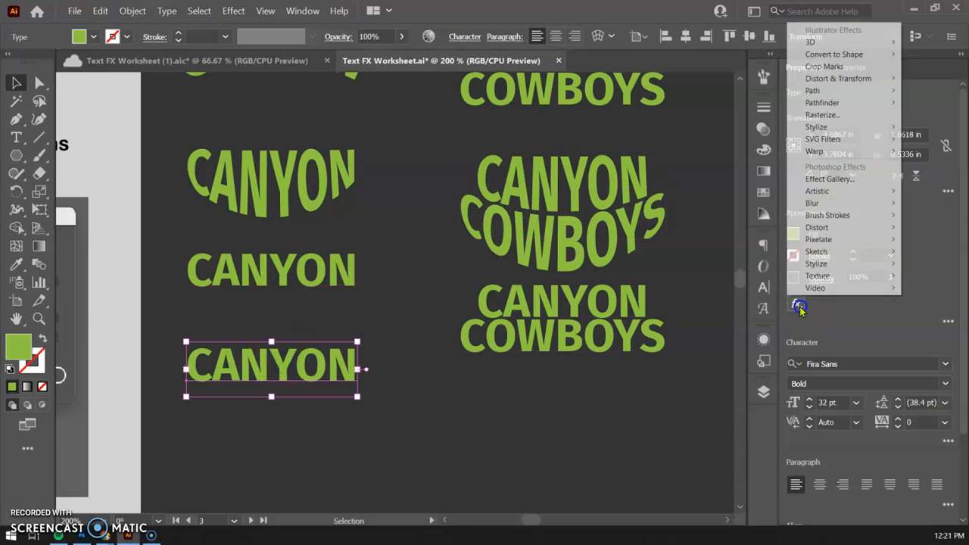
{"action": "mouse_move", "coordinate": [854, 155]}
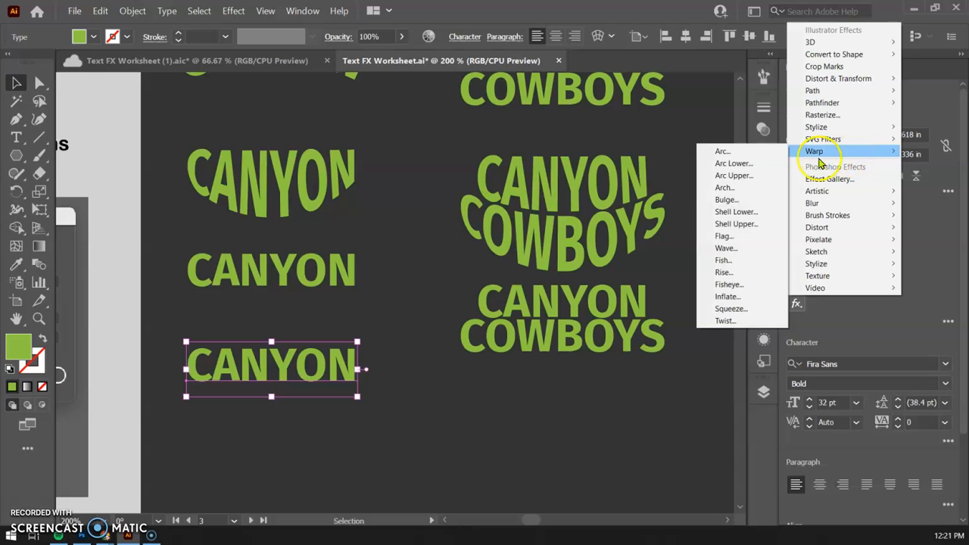
{"action": "left_click", "coordinate": [725, 199]}
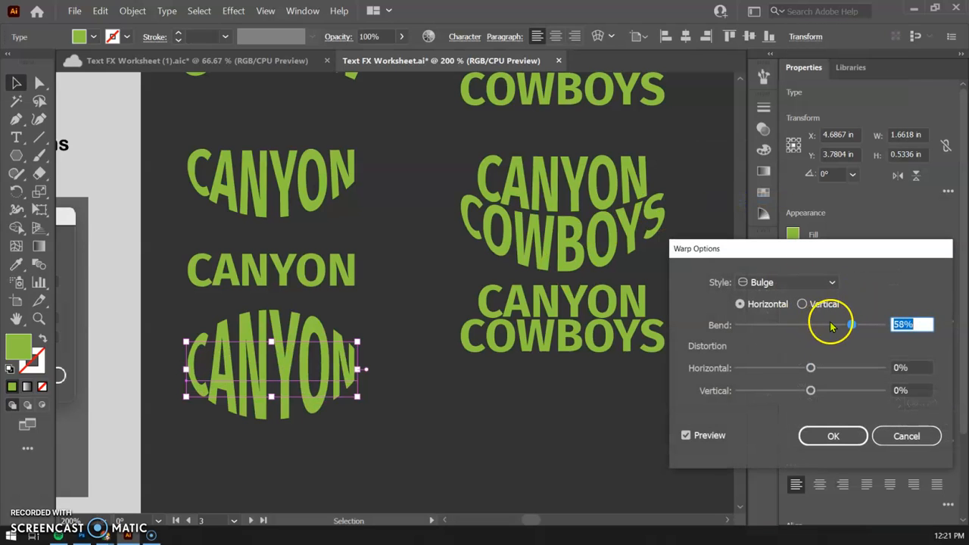
{"action": "mouse_move", "coordinate": [855, 324]}
{"action": "left_mouse_down"}
{"action": "mouse_move", "coordinate": [869, 325]}
{"action": "mouse_move", "coordinate": [853, 324]}
{"action": "left_mouse_up"}
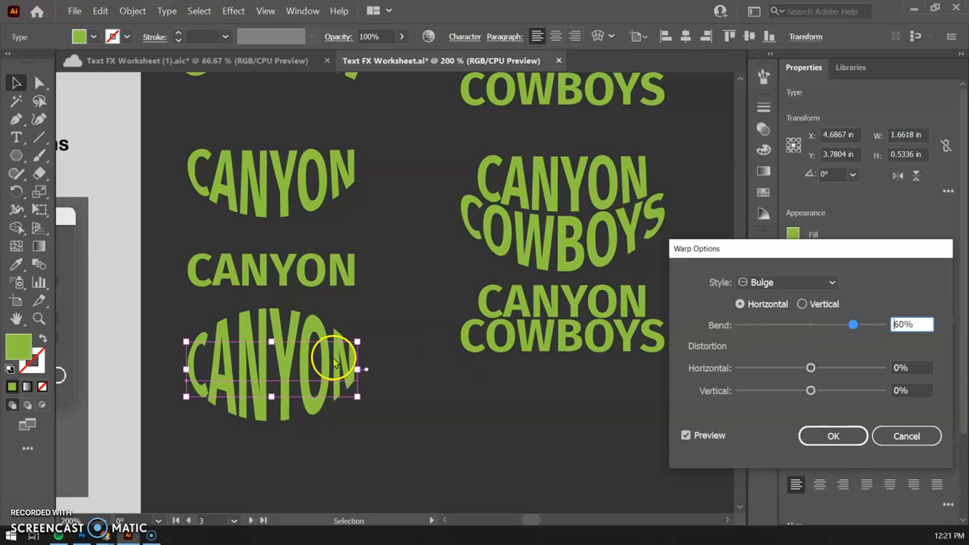
{"action": "left_click", "coordinate": [833, 436]}
Apply a horizontal Bulge warp to the bottom CANYON COWBOYS text, with a bend slightly below 60%
{"action": "left_click", "coordinate": [540, 322]}
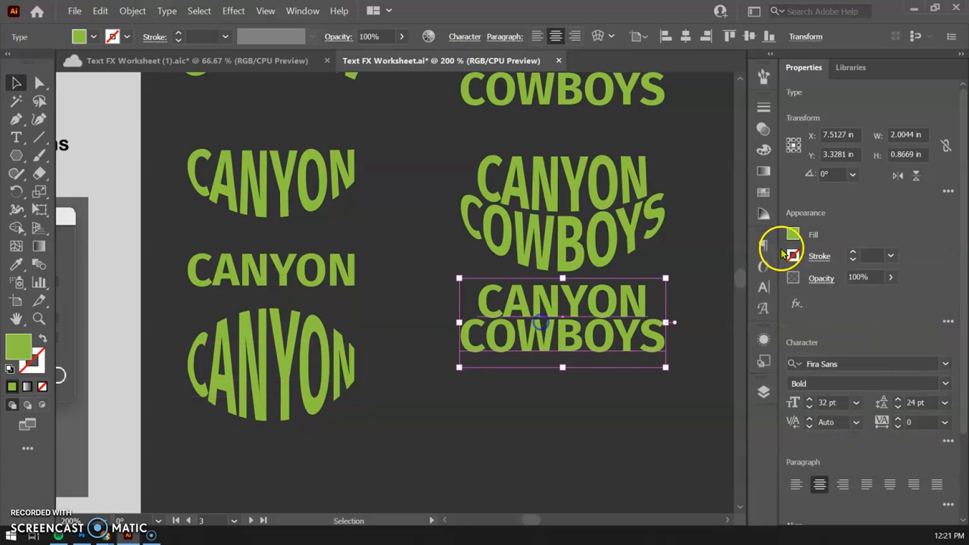
{"action": "left_click", "coordinate": [795, 303]}
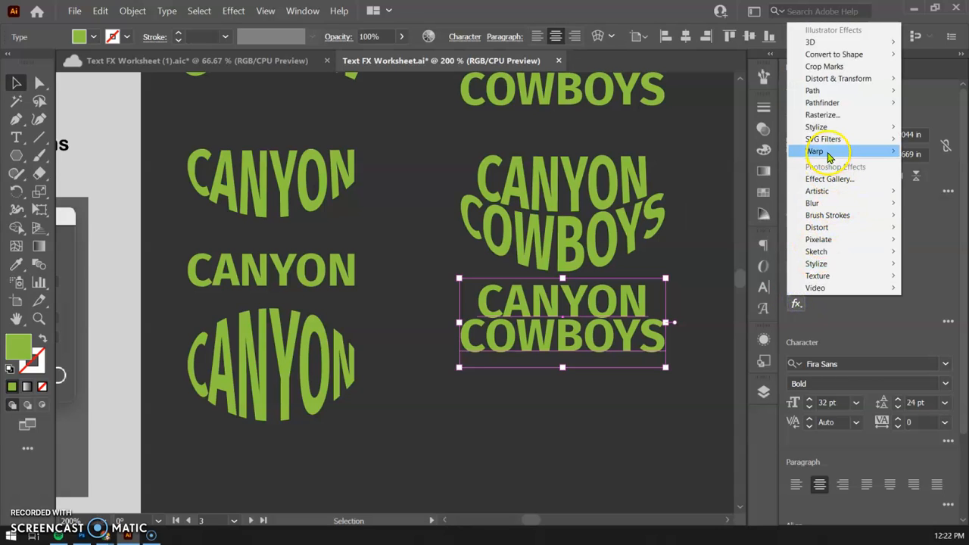
{"action": "mouse_move", "coordinate": [827, 155]}
{"action": "left_click", "coordinate": [761, 199]}
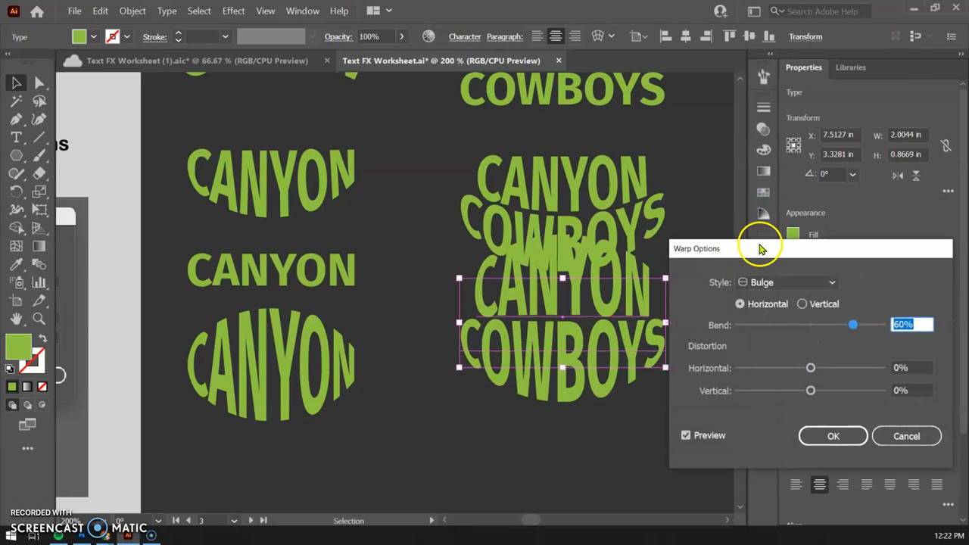
{"action": "left_click_drag", "start_coordinate": [760, 248], "coordinate": [782, 249]}
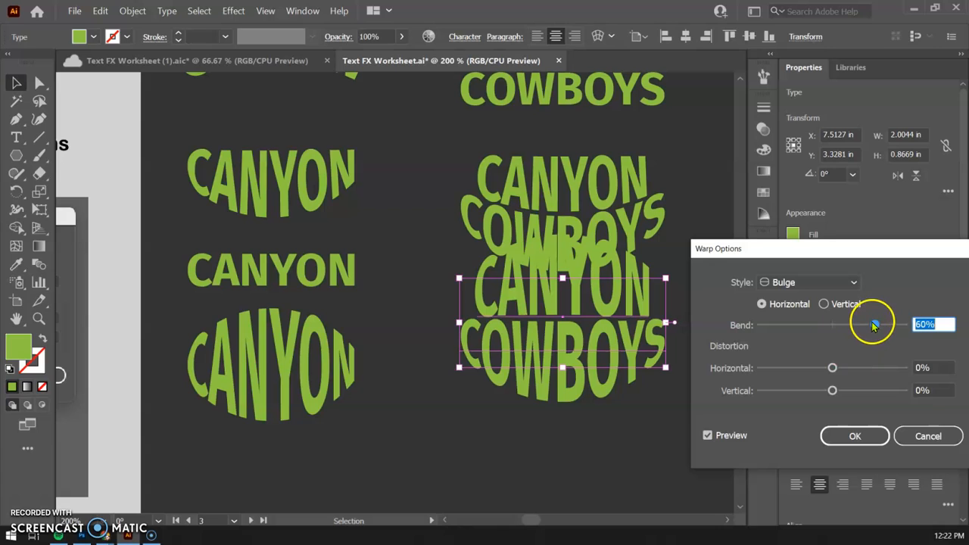
{"action": "mouse_move", "coordinate": [877, 322]}
{"action": "left_mouse_down"}
{"action": "mouse_move", "coordinate": [852, 326]}
{"action": "mouse_move", "coordinate": [864, 325]}
{"action": "left_mouse_up"}
{"action": "left_click", "coordinate": [855, 433]}
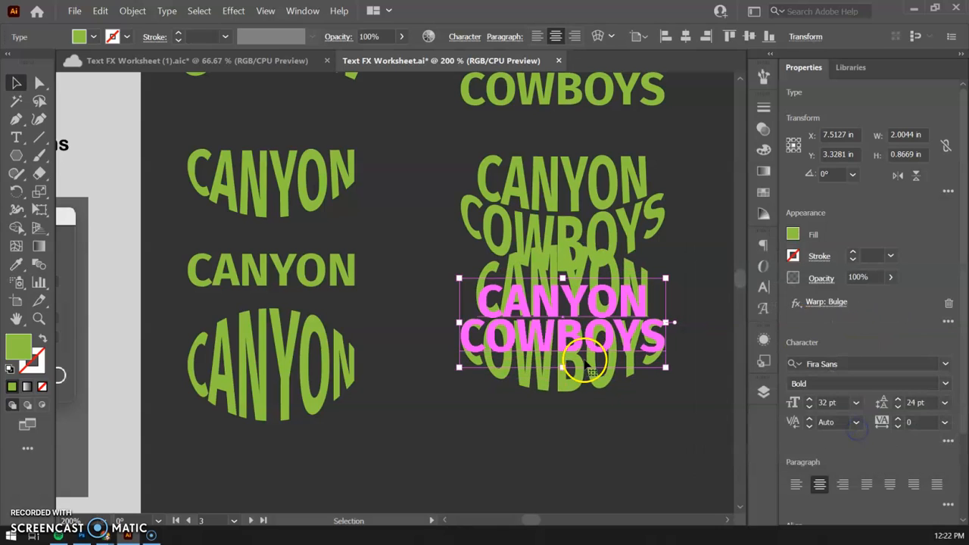
Move the bulged CANYON COWBOYS text down about 0.67 in and the bulged CANYON text down about 0.16 in to space them out
{"action": "left_click_drag", "start_coordinate": [578, 341], "coordinate": [584, 409]}
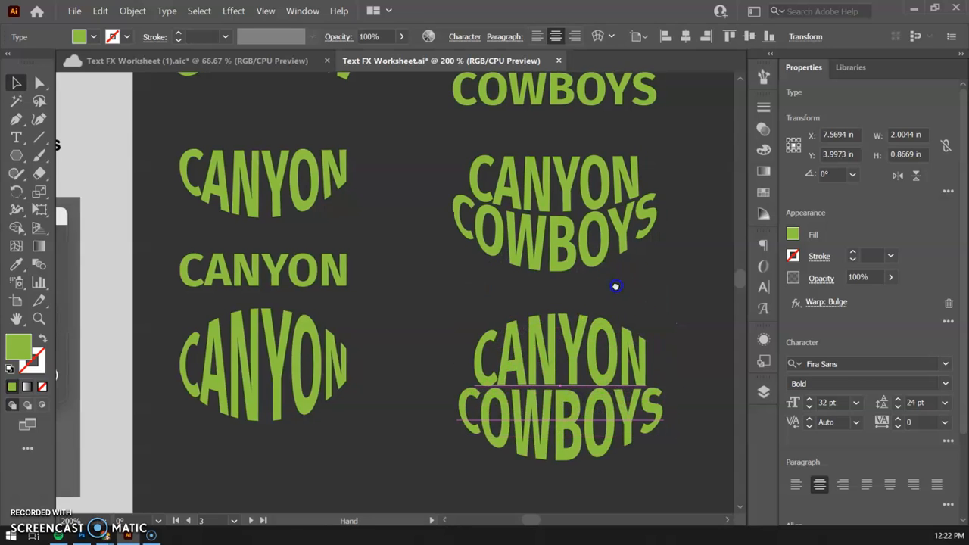
{"action": "left_click_drag", "start_coordinate": [616, 283], "coordinate": [531, 251]}
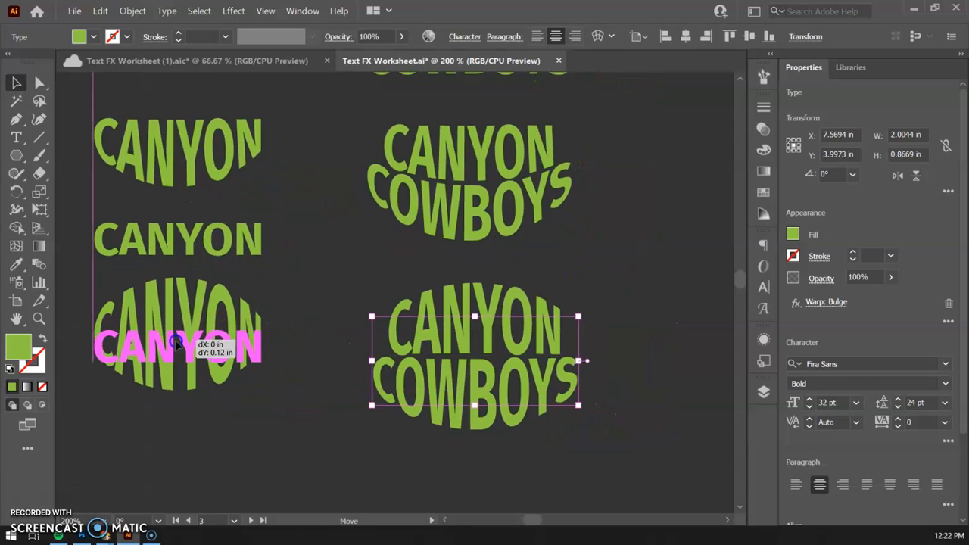
{"action": "left_click", "coordinate": [174, 344]}
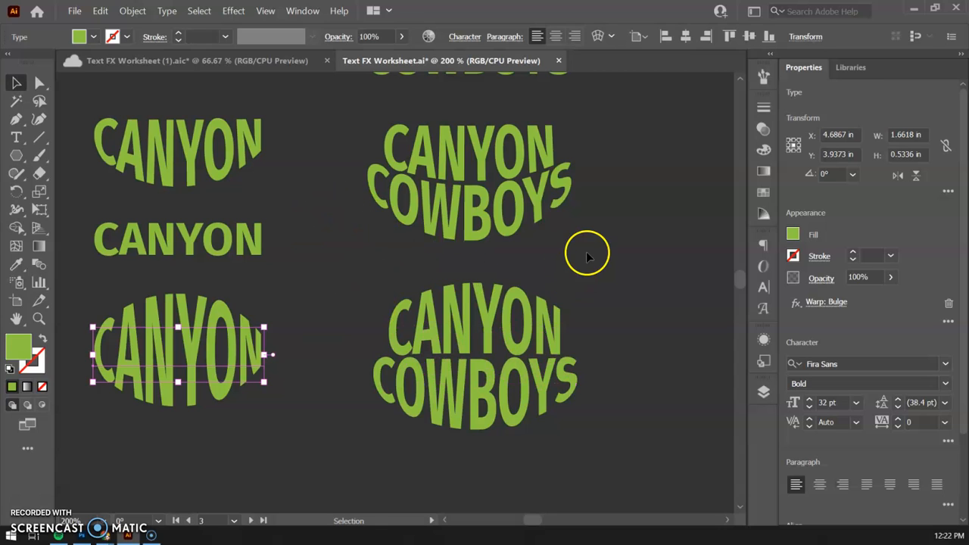
Bring the whole Warp Text page into view and display the available Warp effect styles for the bulged CANYON text
{"action": "key", "text": "ctrl+minus"}
{"action": "key", "text": "ctrl+minus"}
{"action": "left_click_drag", "start_coordinate": [644, 272], "coordinate": [516, 259]}
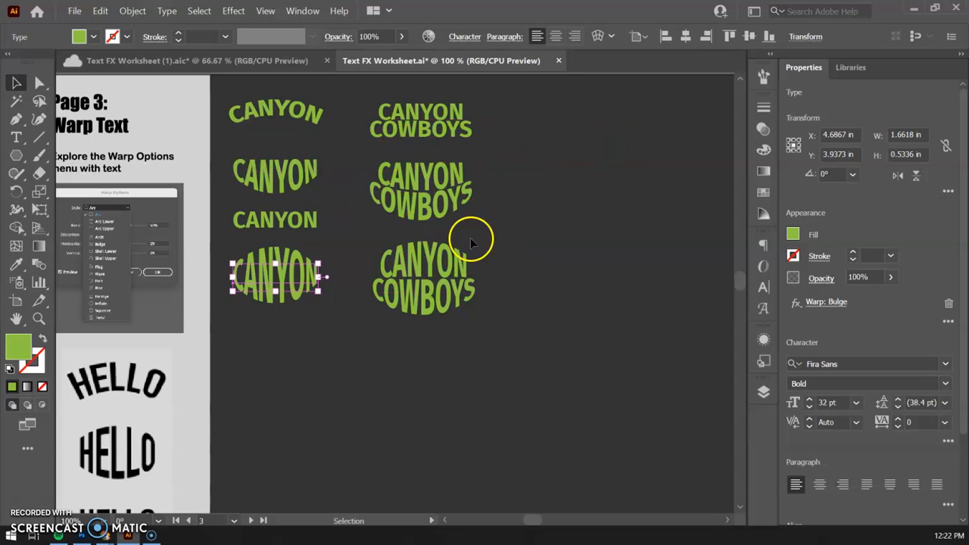
{"action": "left_click", "coordinate": [794, 305]}
{"action": "mouse_move", "coordinate": [812, 151]}
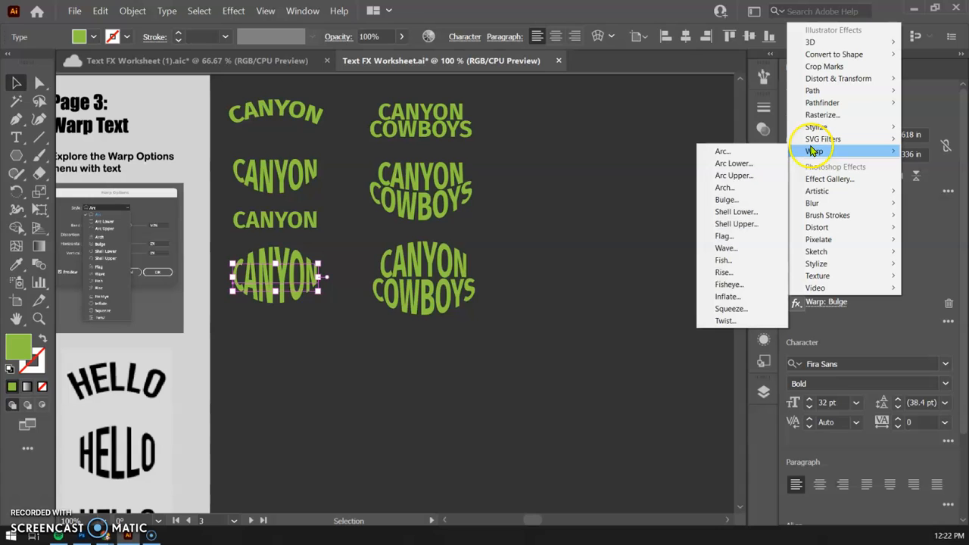